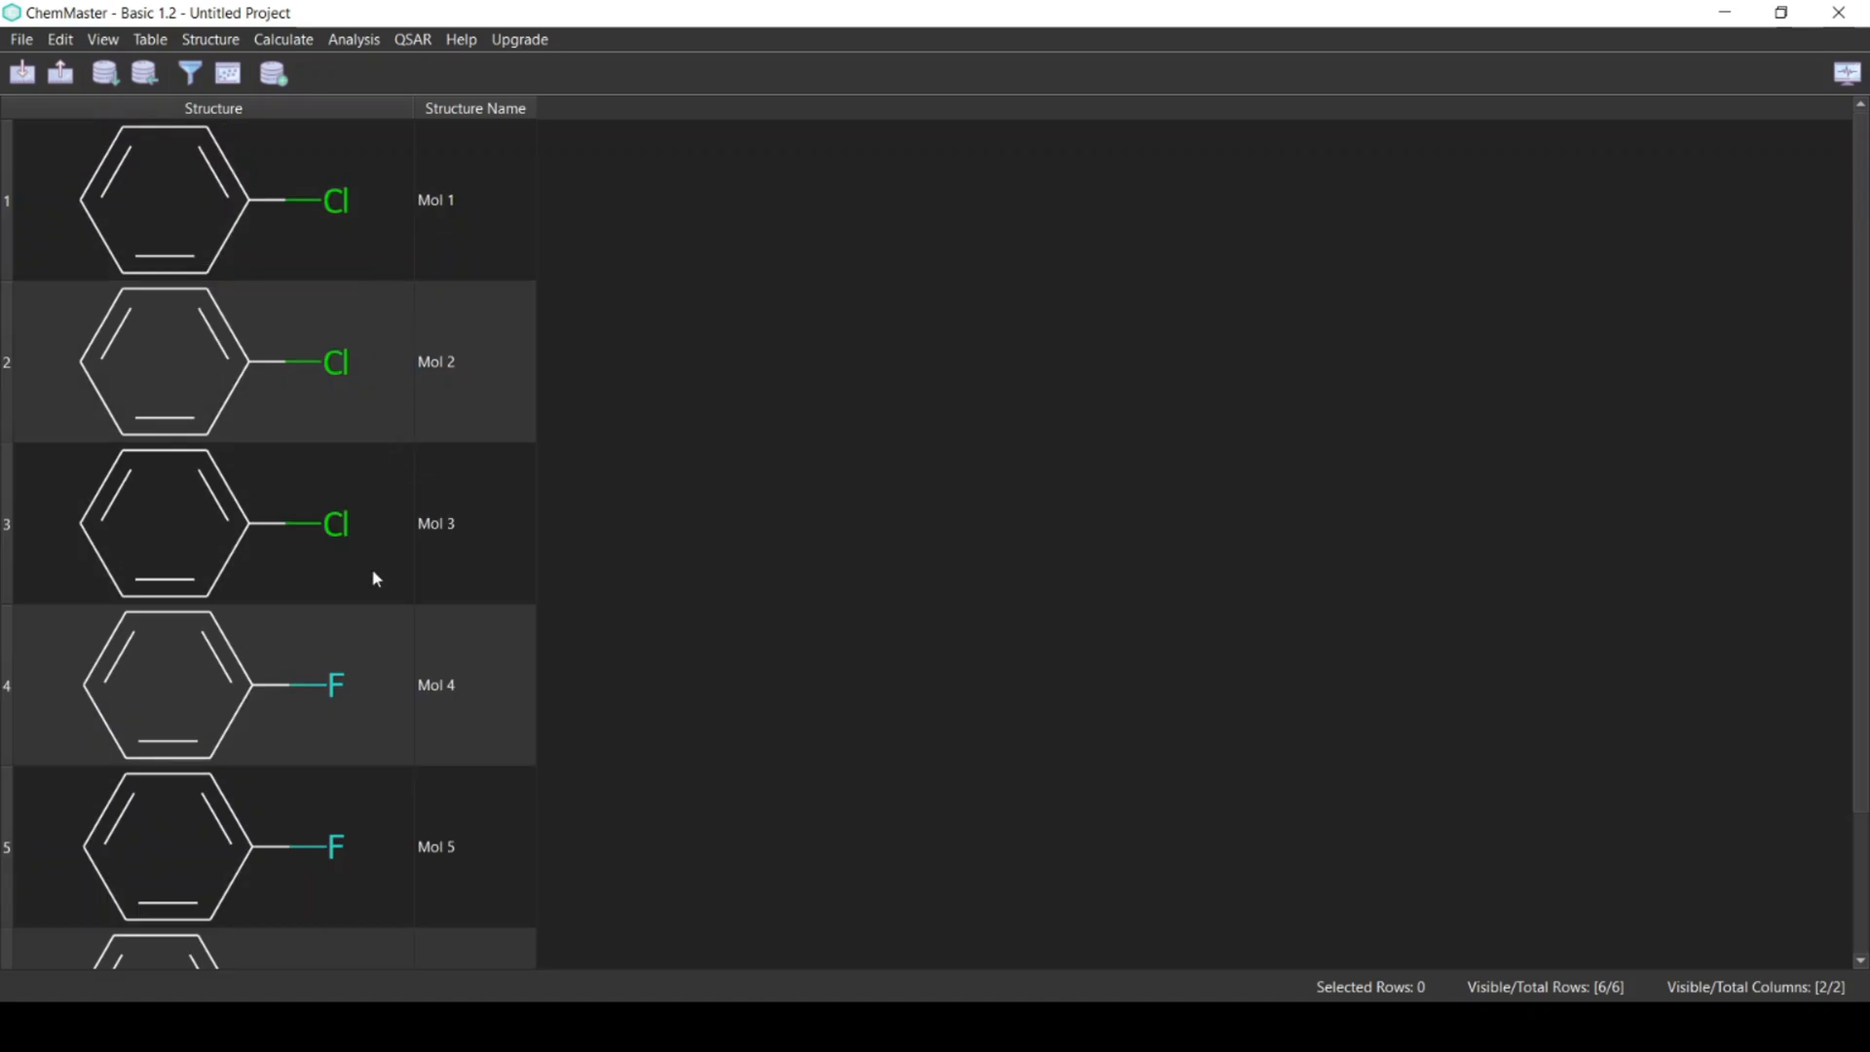
- Start managing duplicates for the molecule table and keep the scope on all structures
scroll(376, 580, "down", 1)
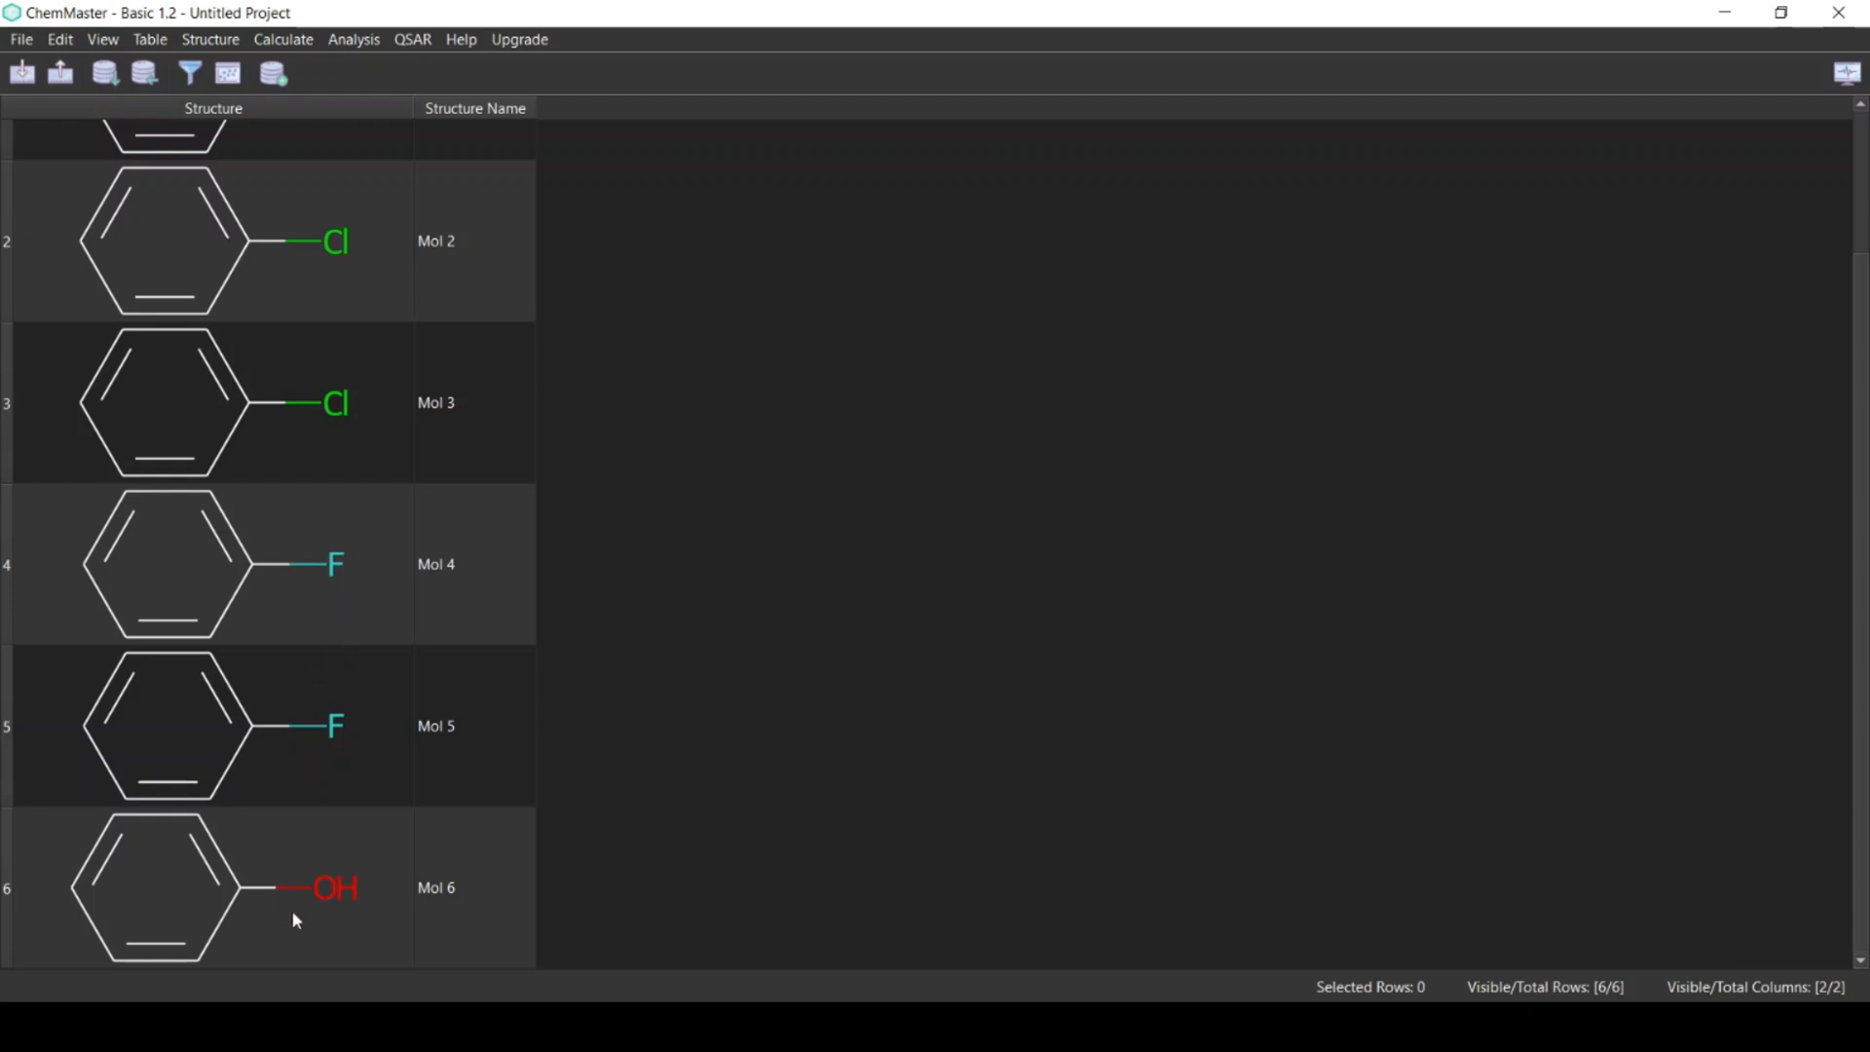
scroll(637, 733, "up", 1)
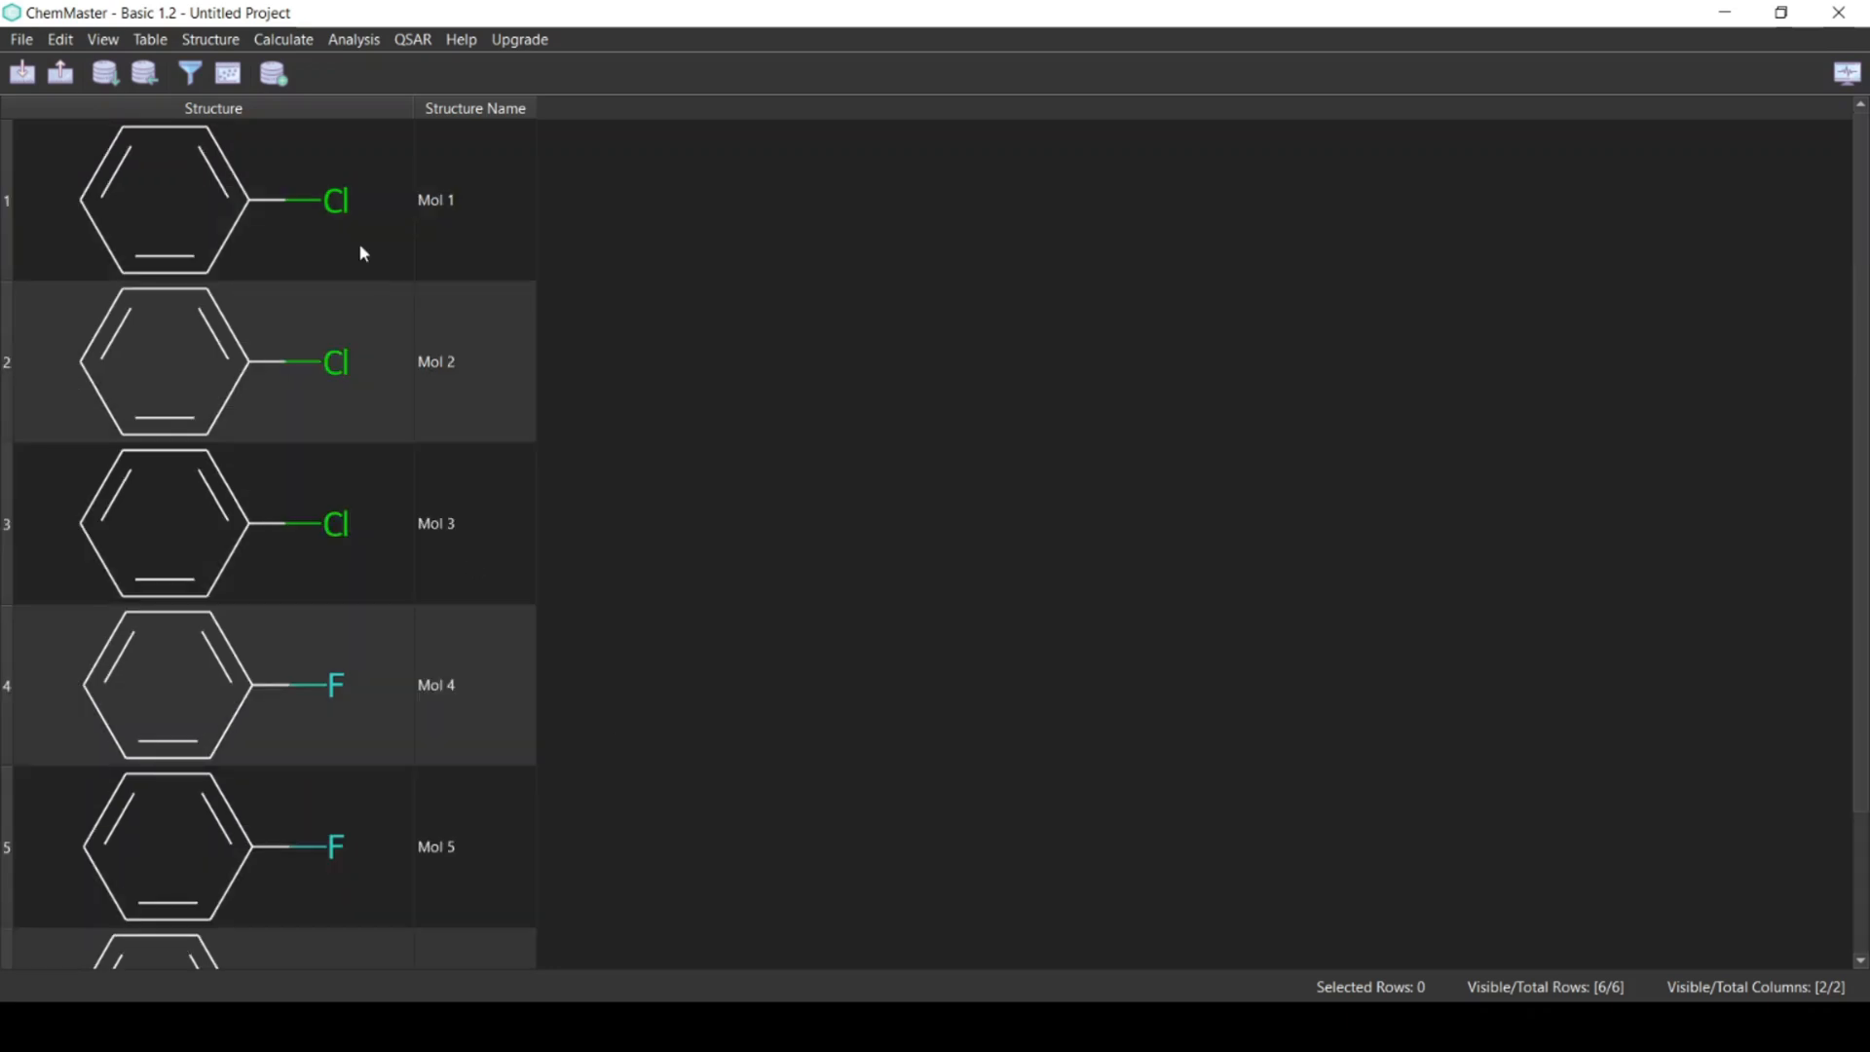
left_click(354, 39)
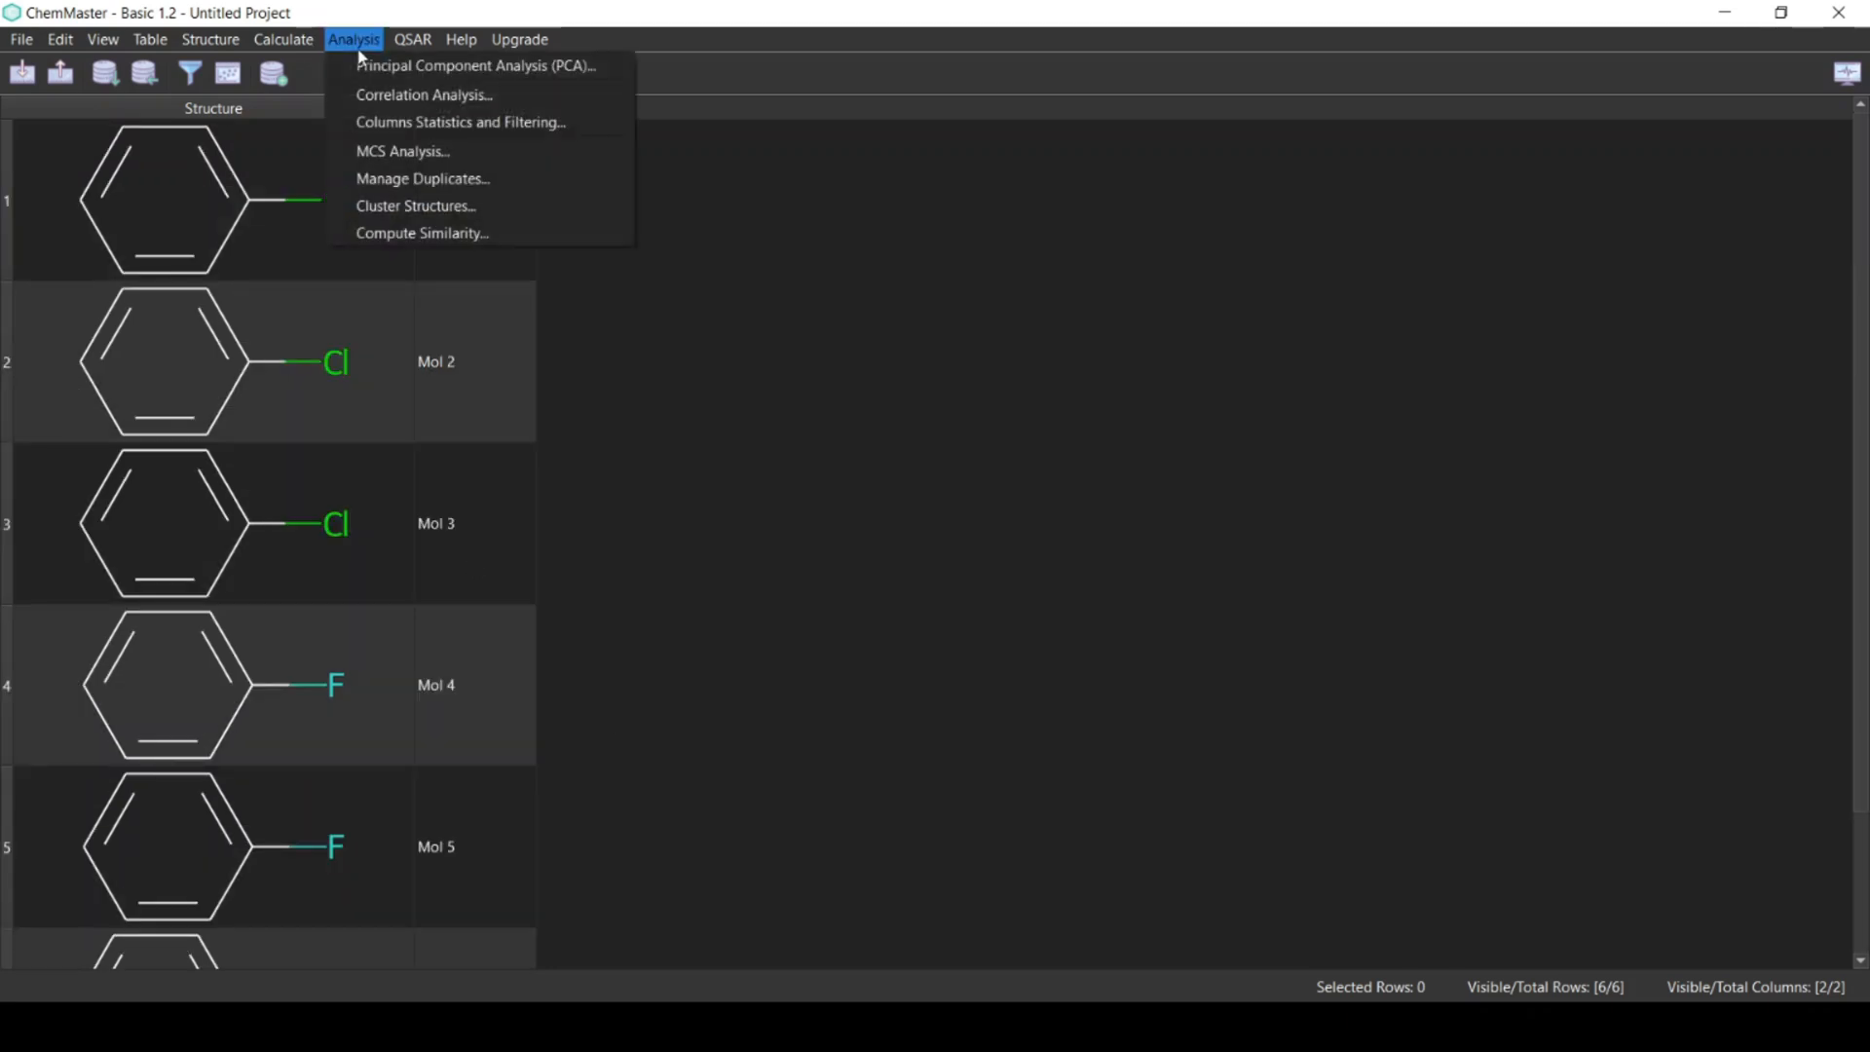
left_click(448, 187)
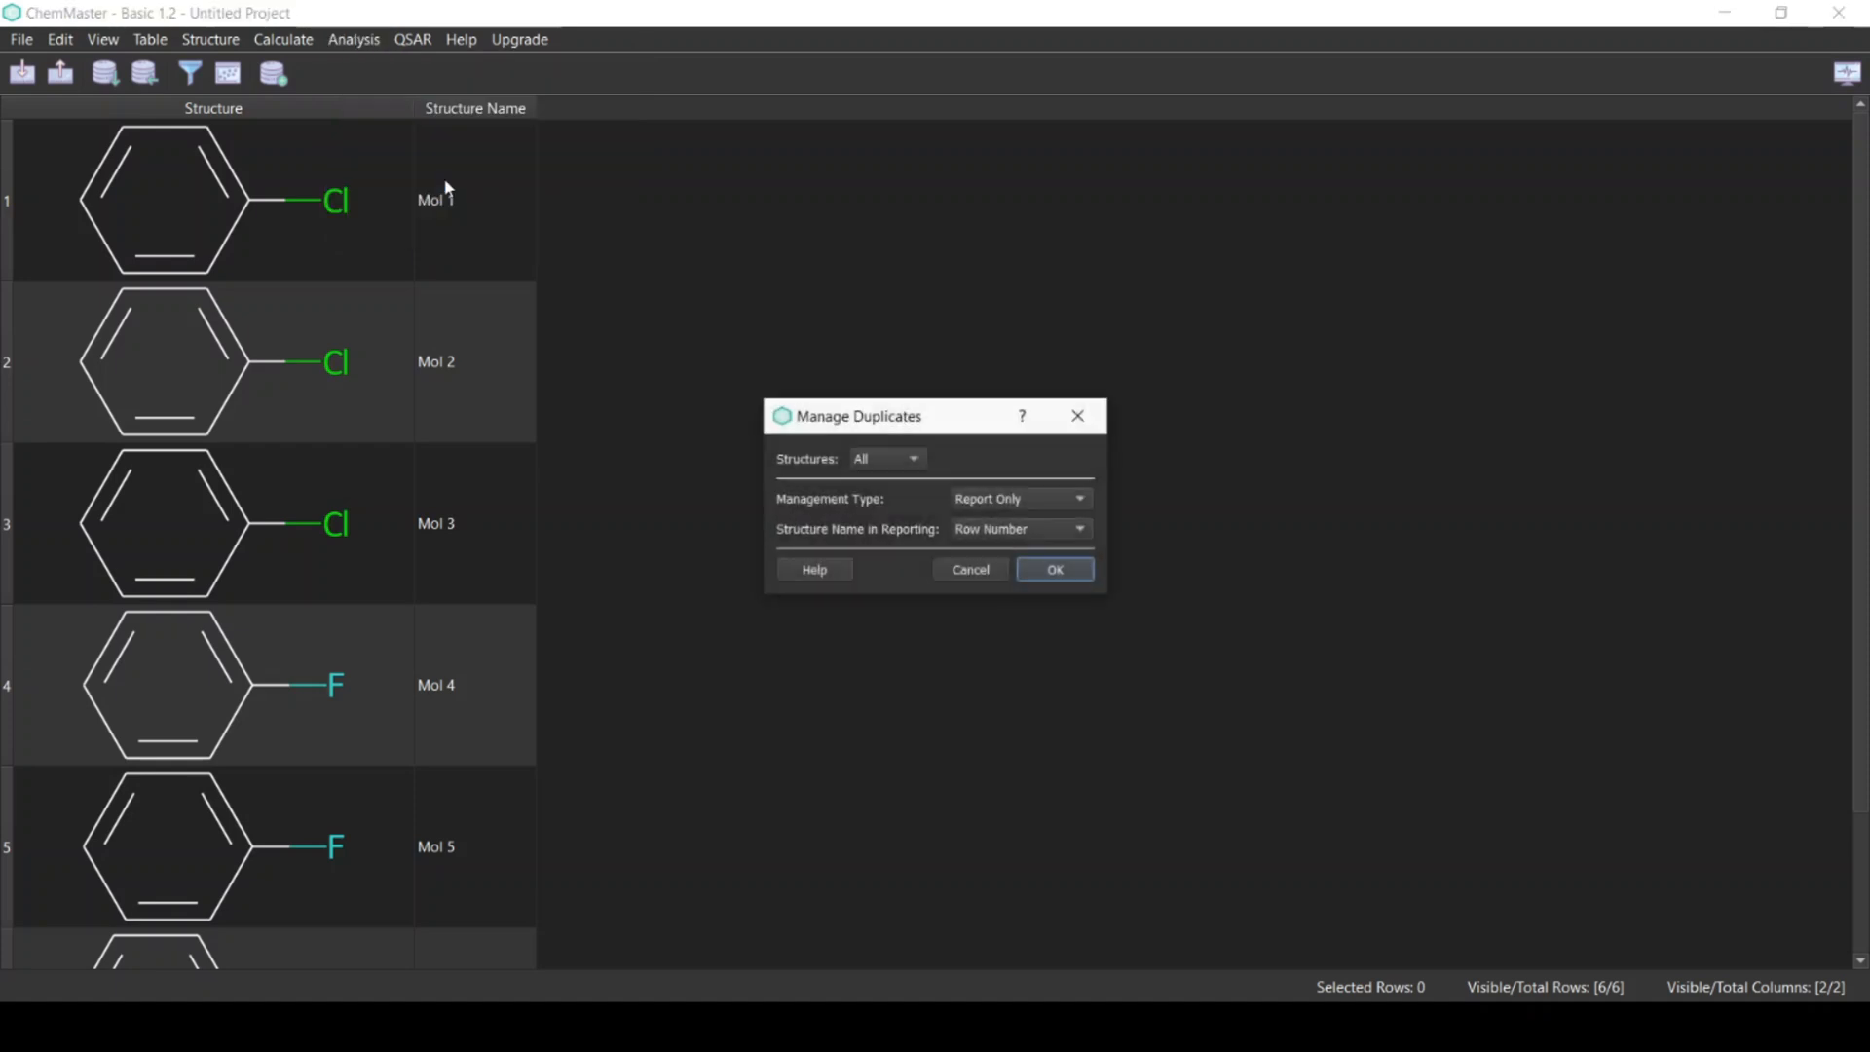
left_click(897, 468)
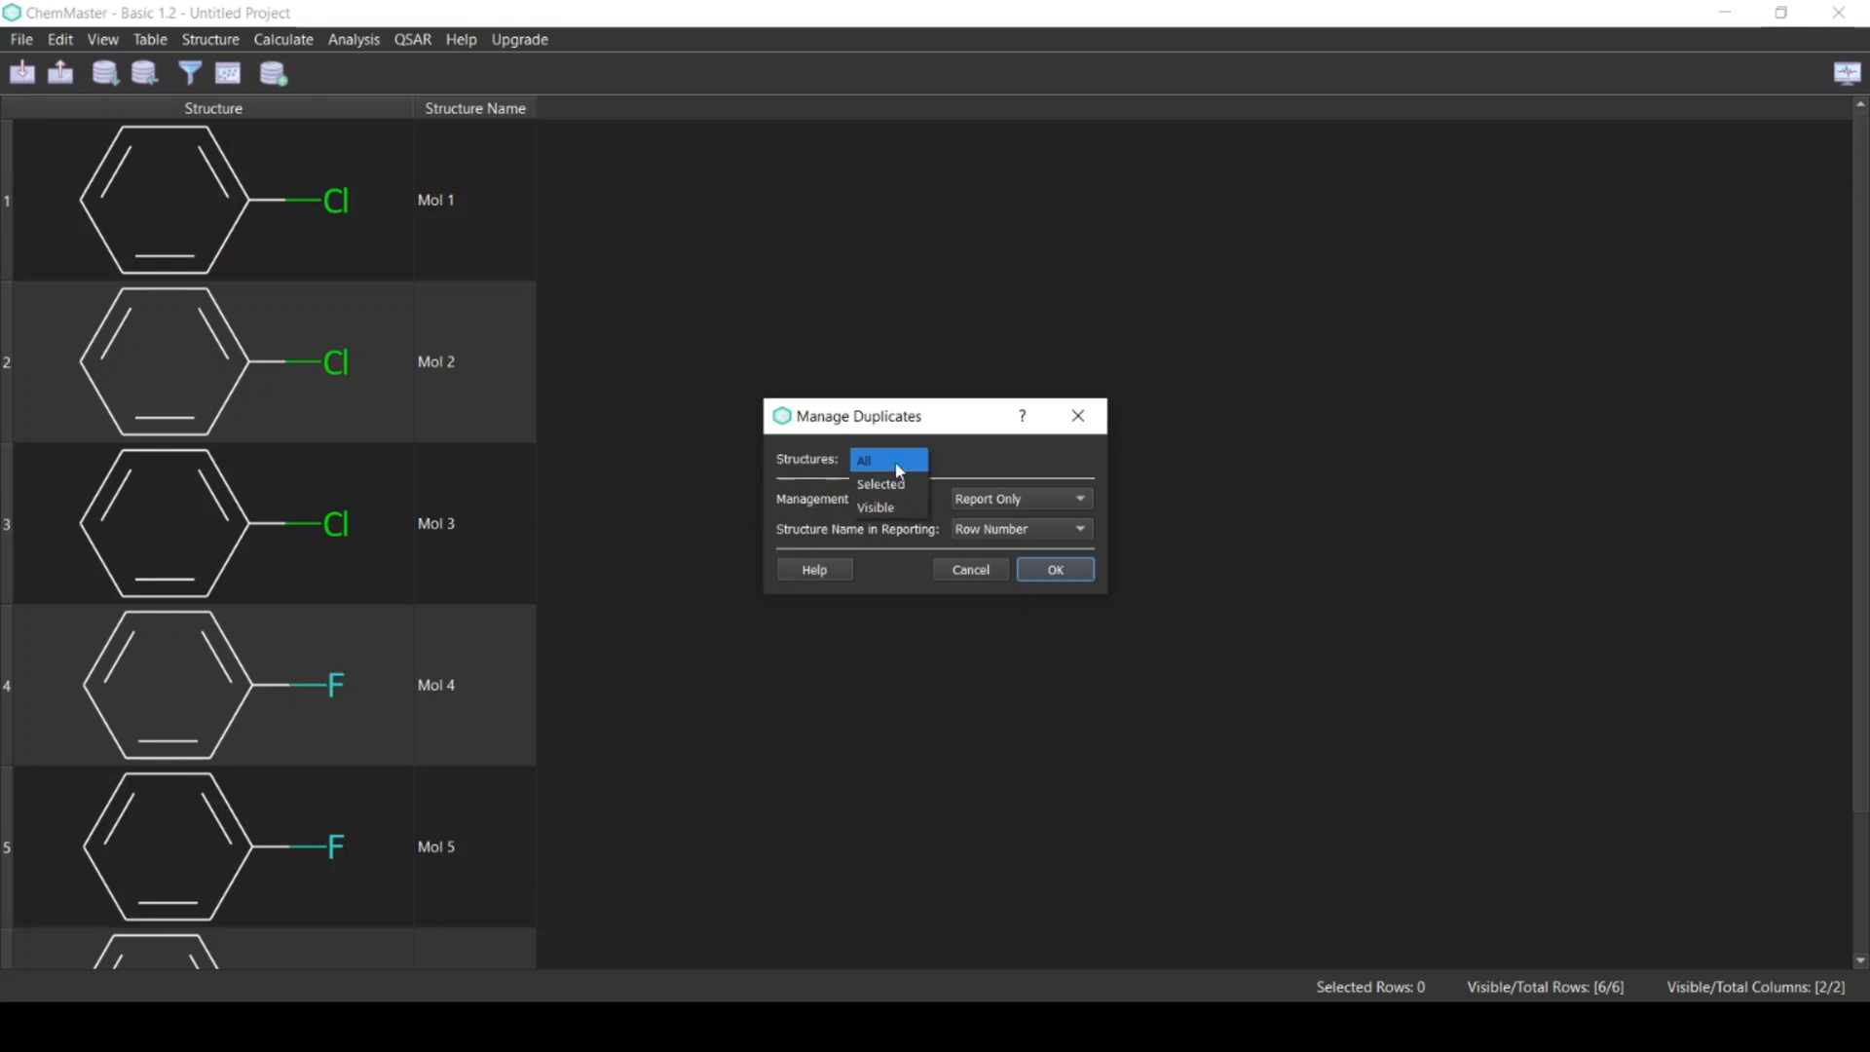
left_click(893, 472)
left_click(881, 466)
left_click(882, 469)
- Run the duplicate check as Report Only, identifying matching structures by Row Number
left_click(983, 515)
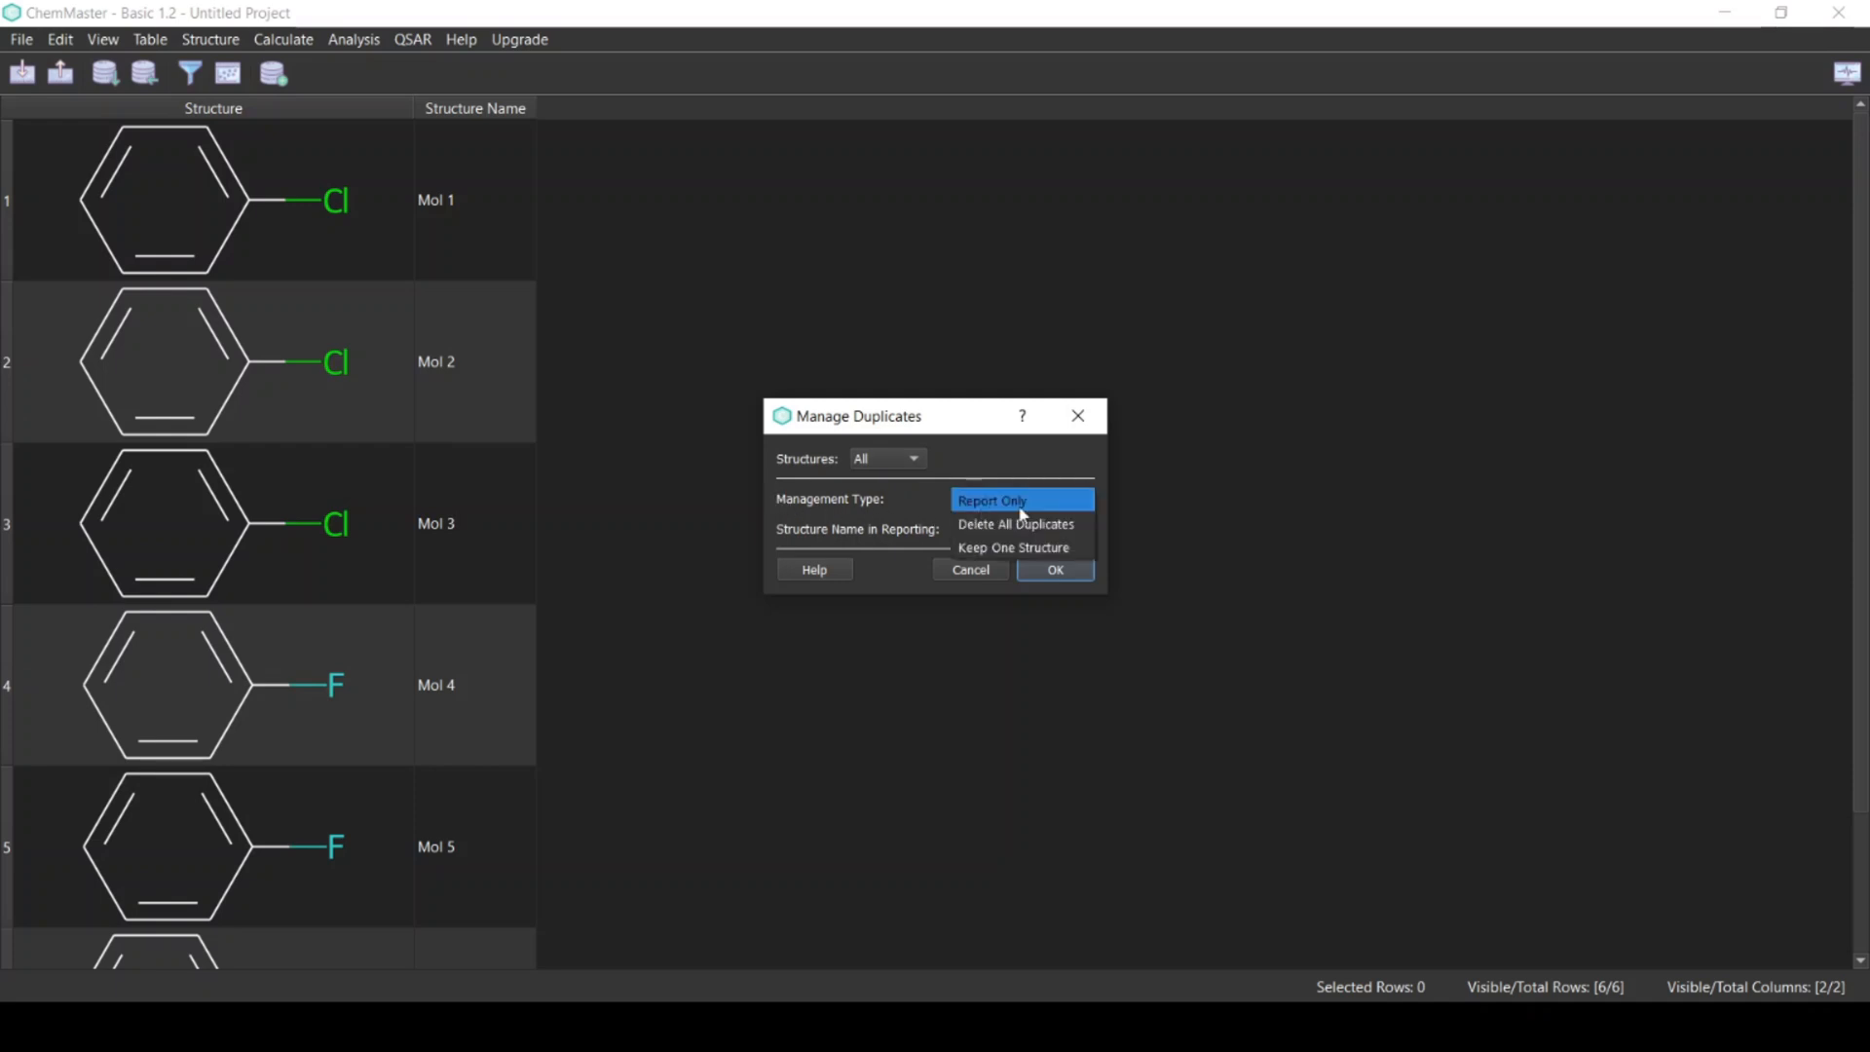
left_click(1018, 507)
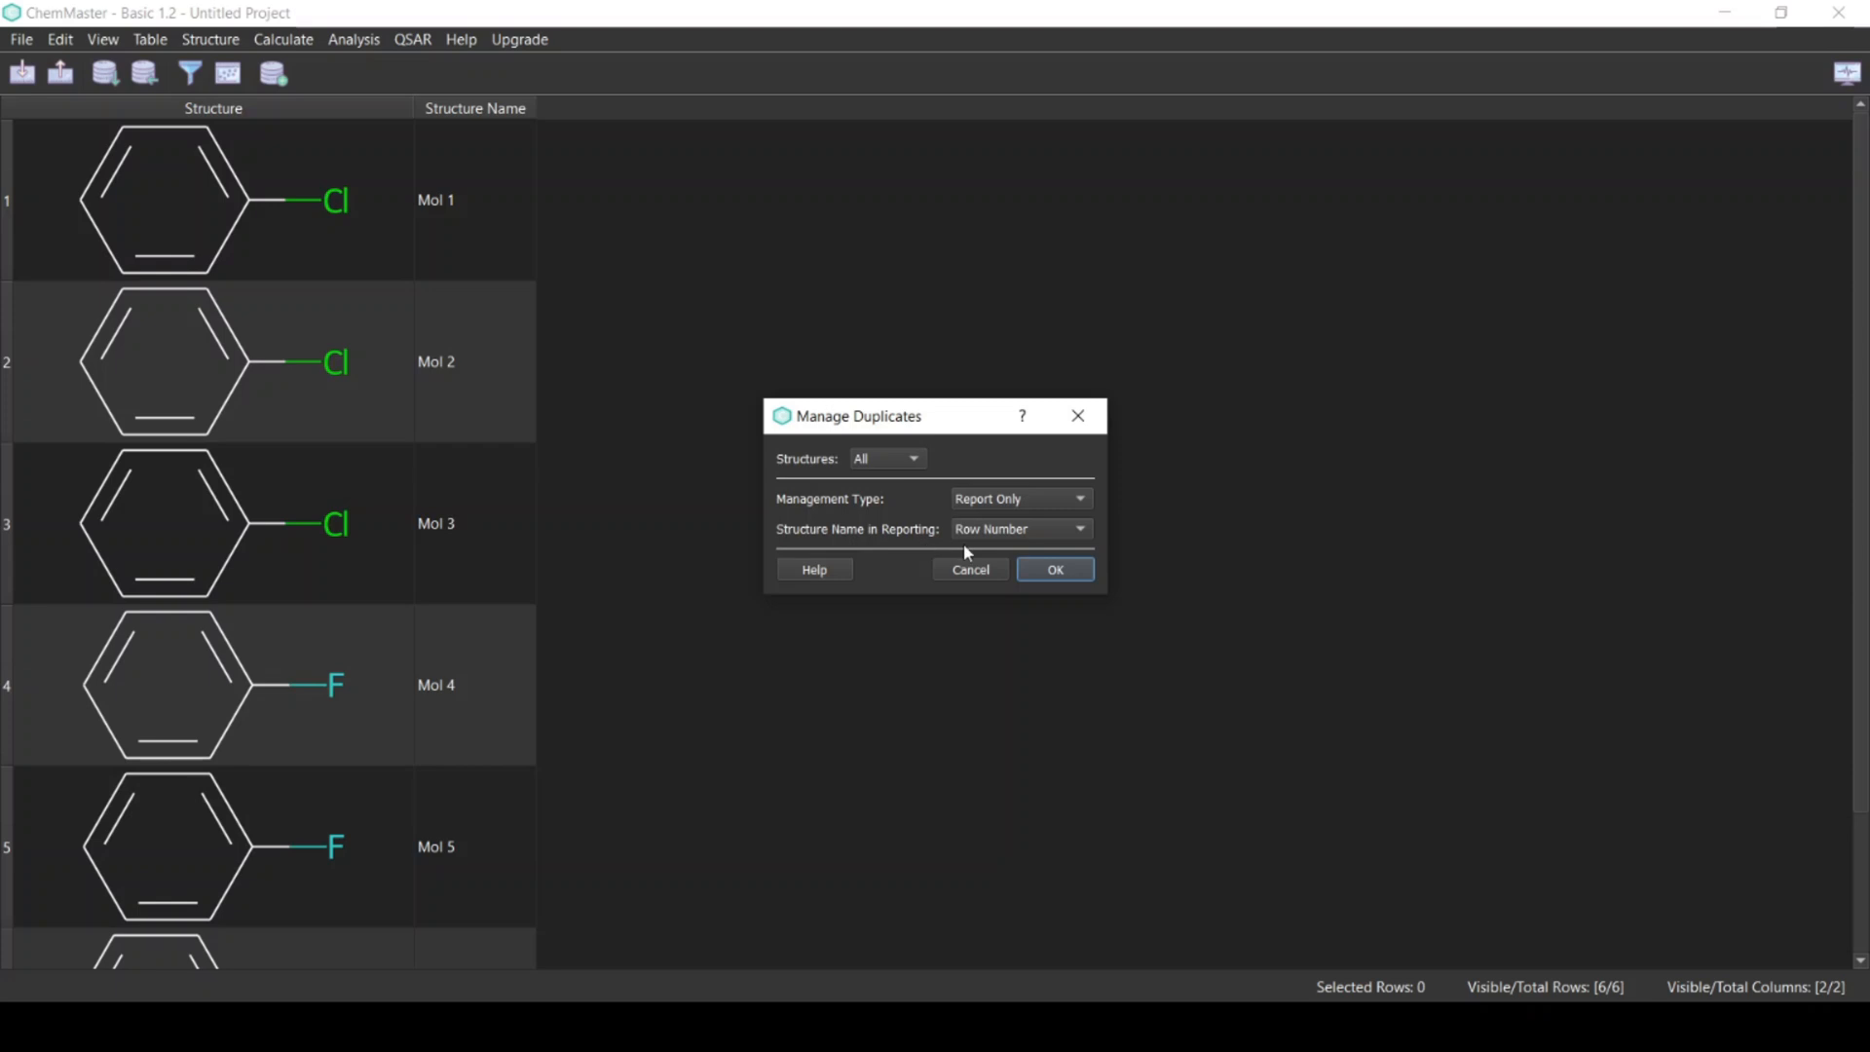
left_click(1037, 537)
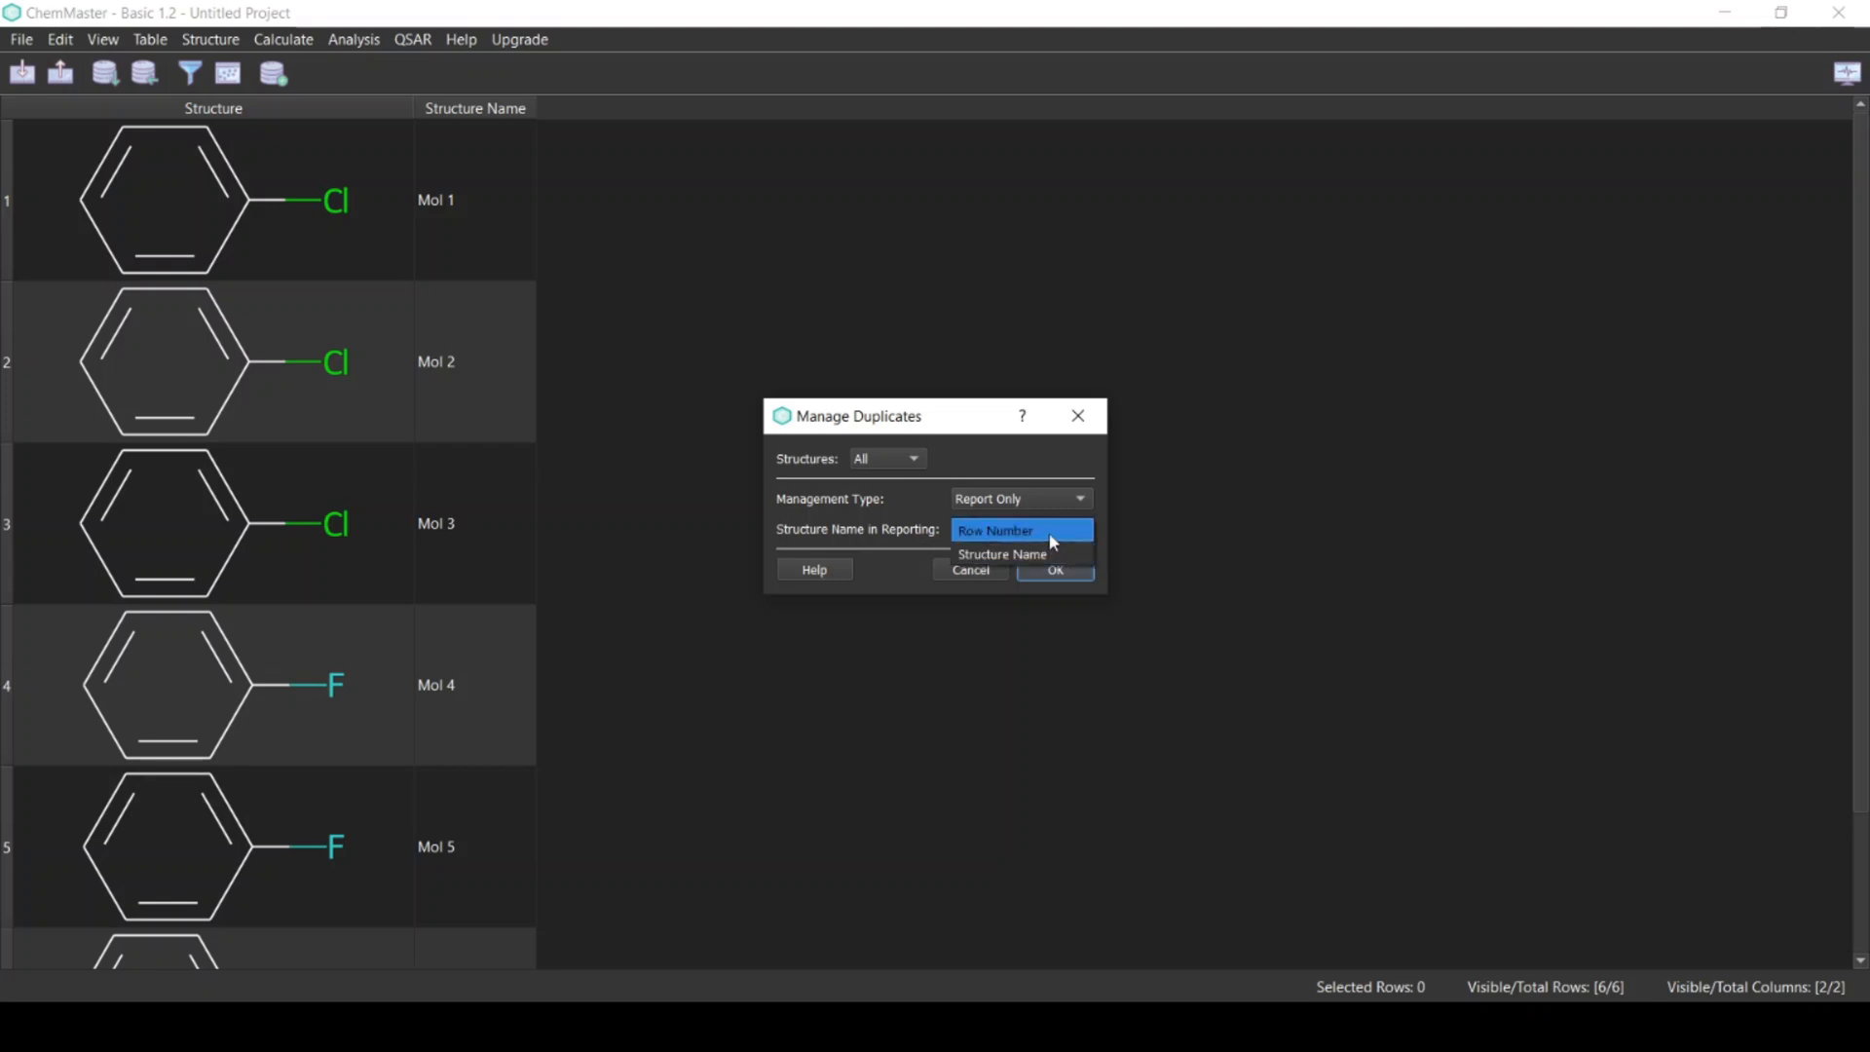
left_click(1048, 533)
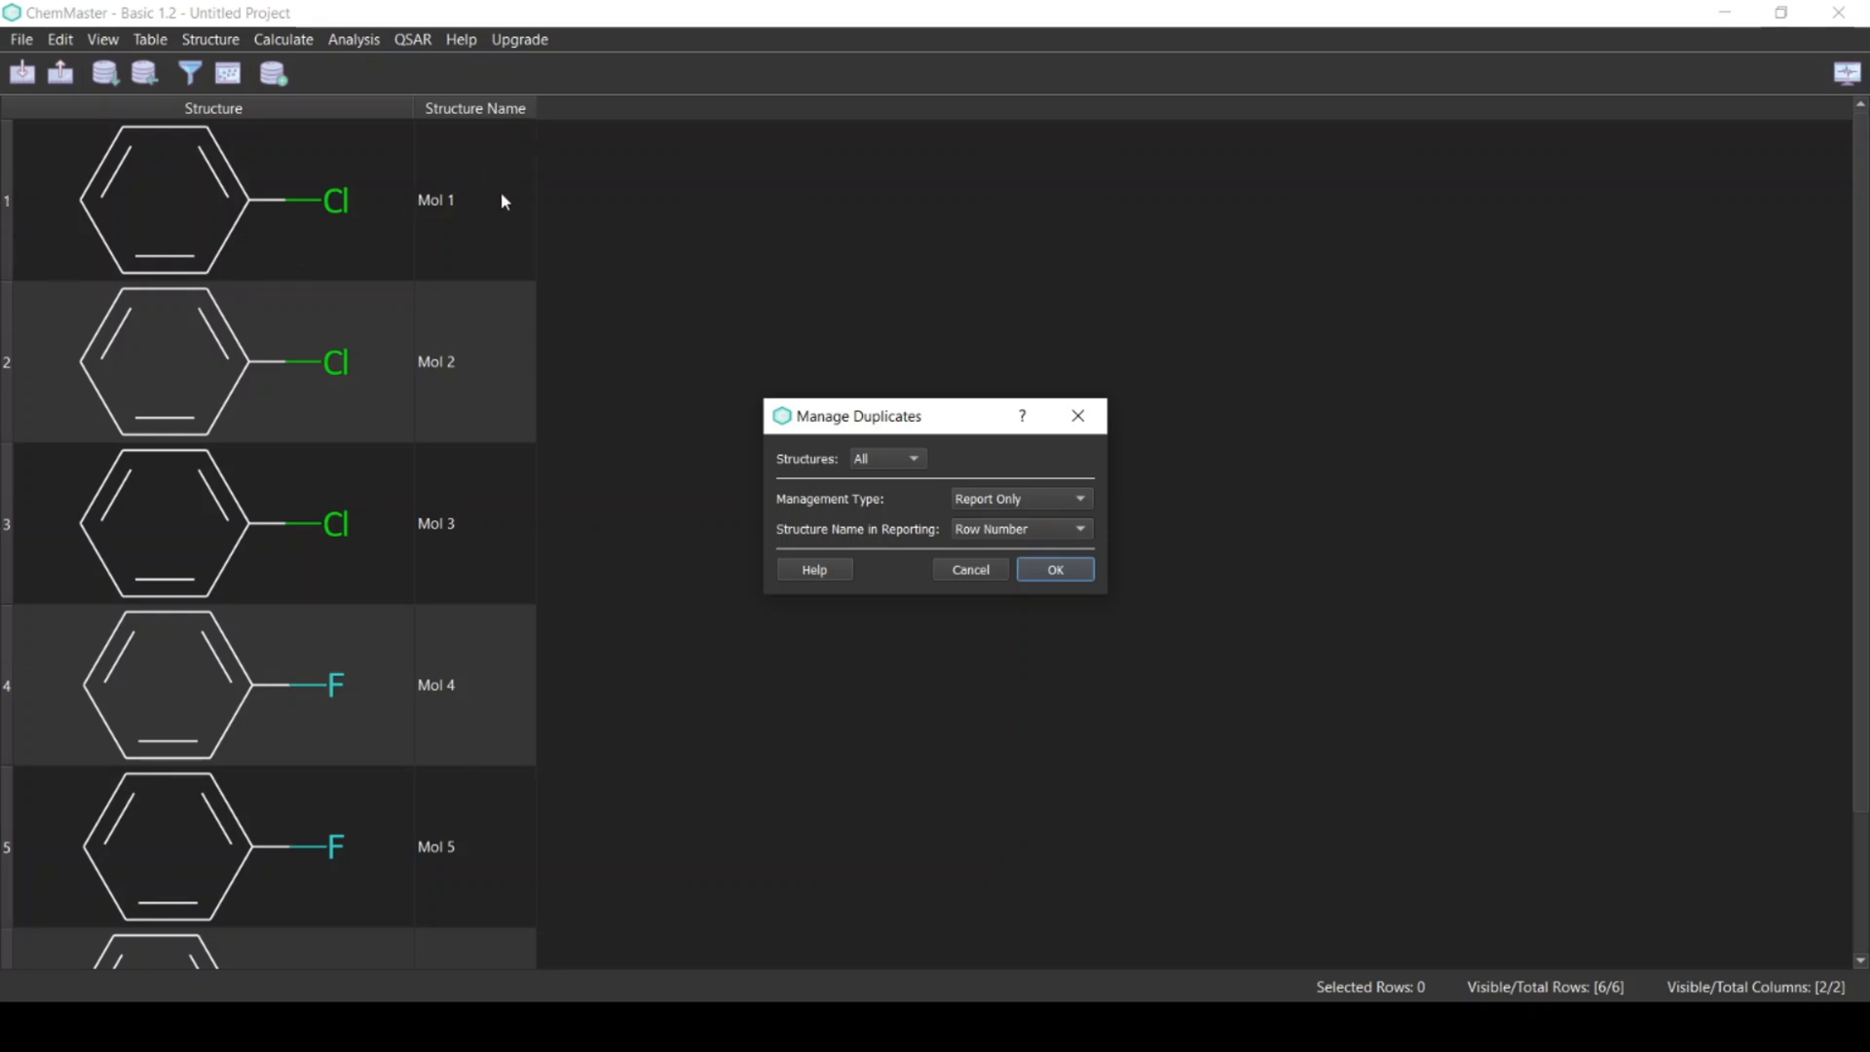
left_click(1055, 570)
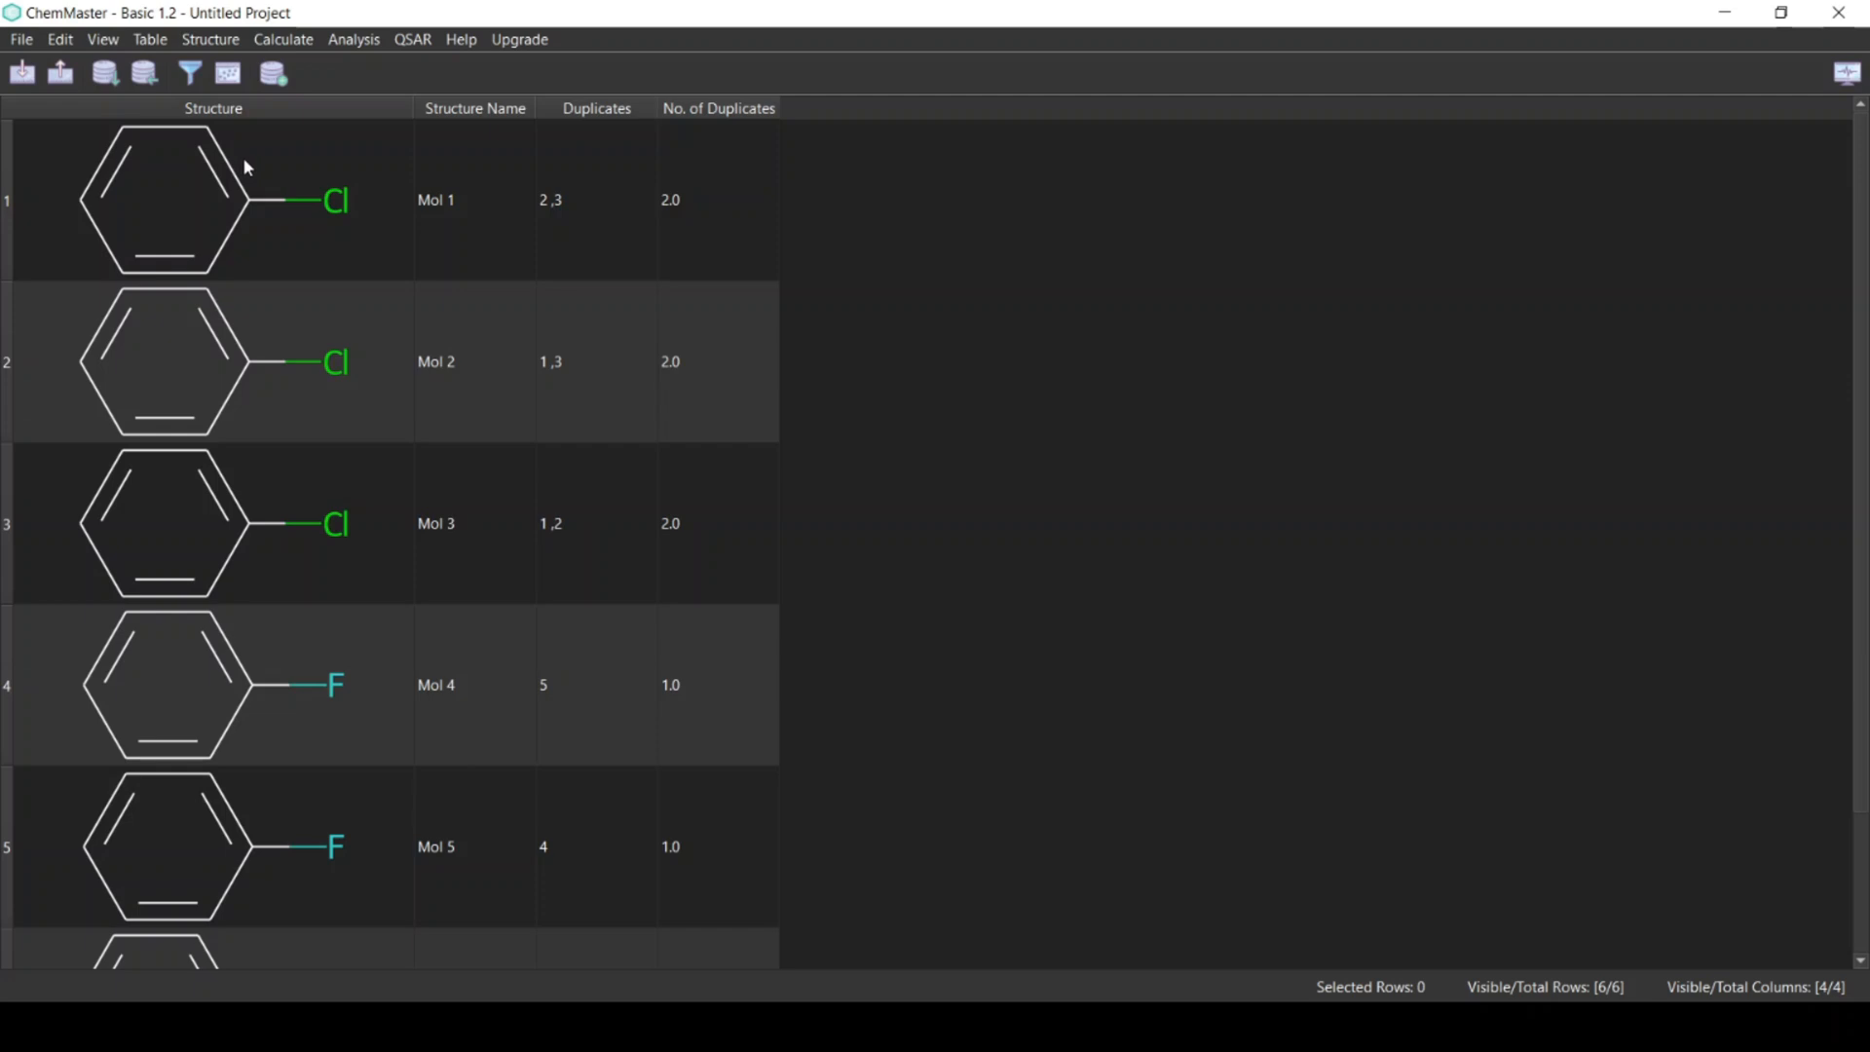
- Examine the reported duplicates and their counts for the chloro, fluoro and hydroxy structures, Mol 1 to Mol 6
left_click(322, 224)
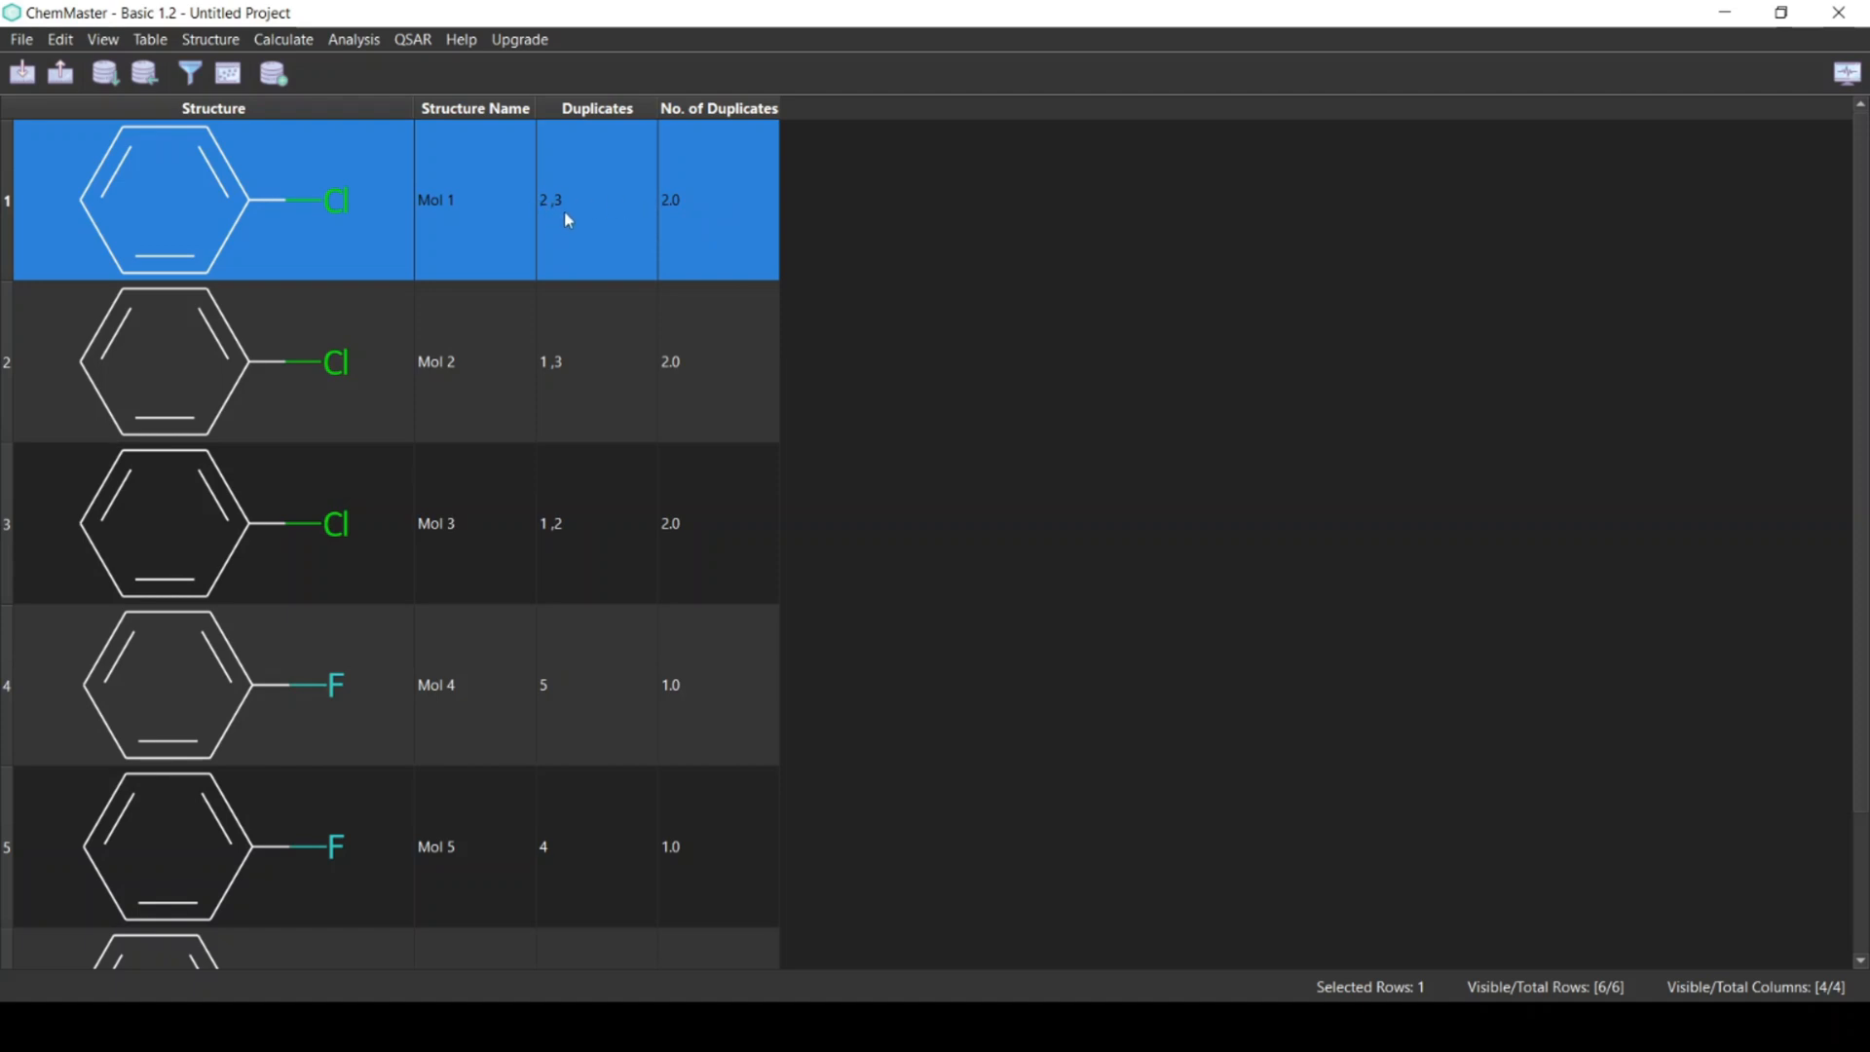
left_click(358, 414)
left_click(363, 504)
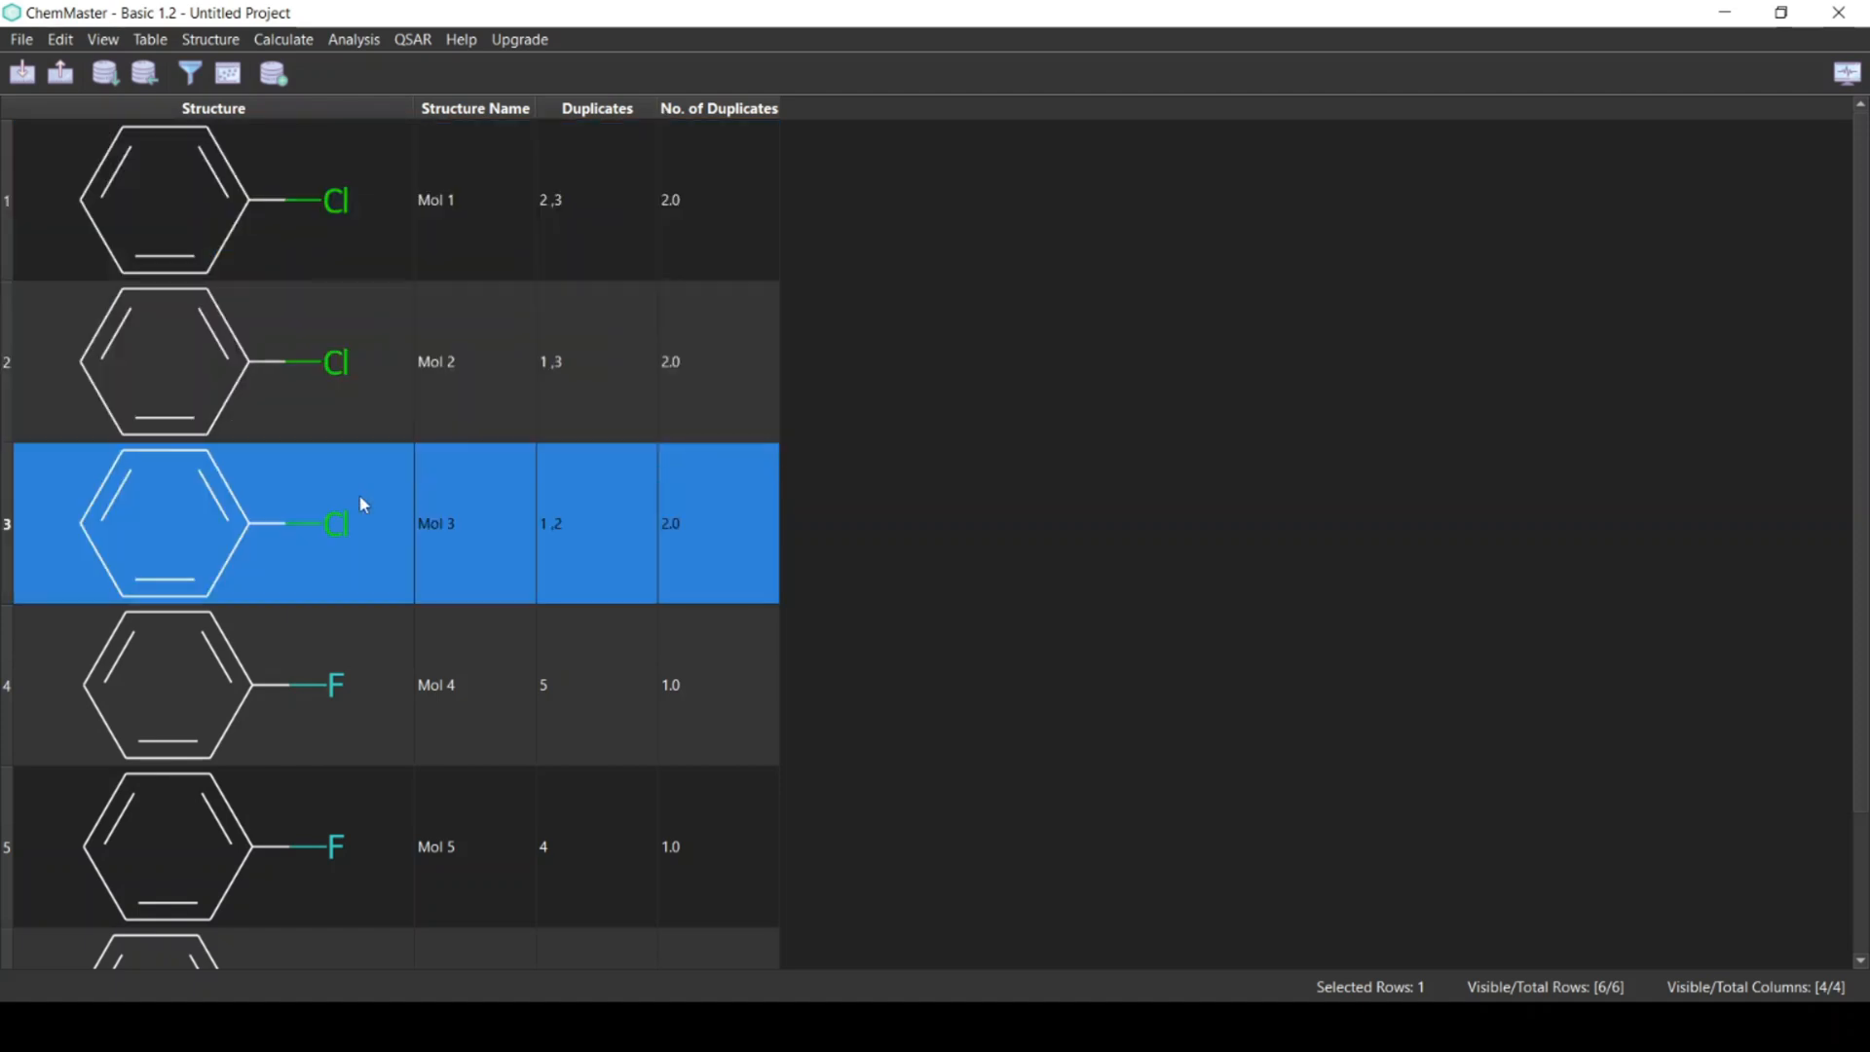
left_click(322, 403)
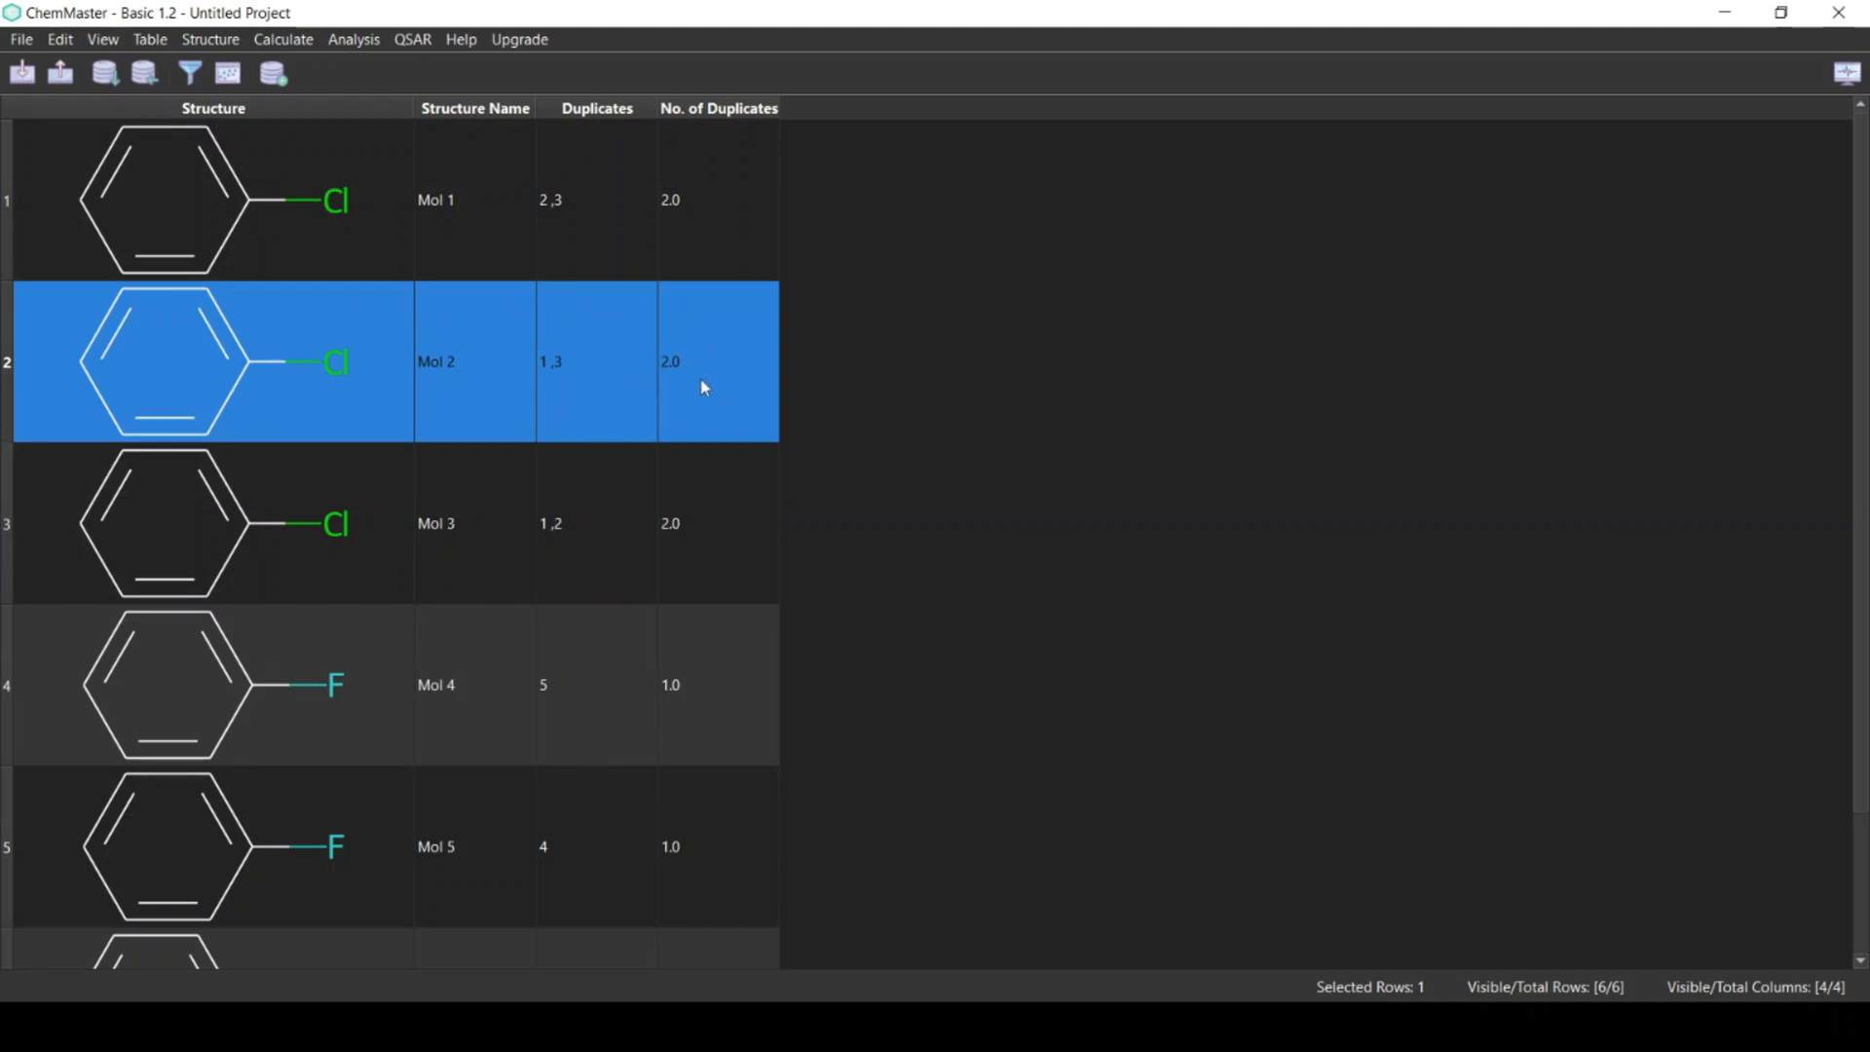
scroll(507, 498, "down", 1)
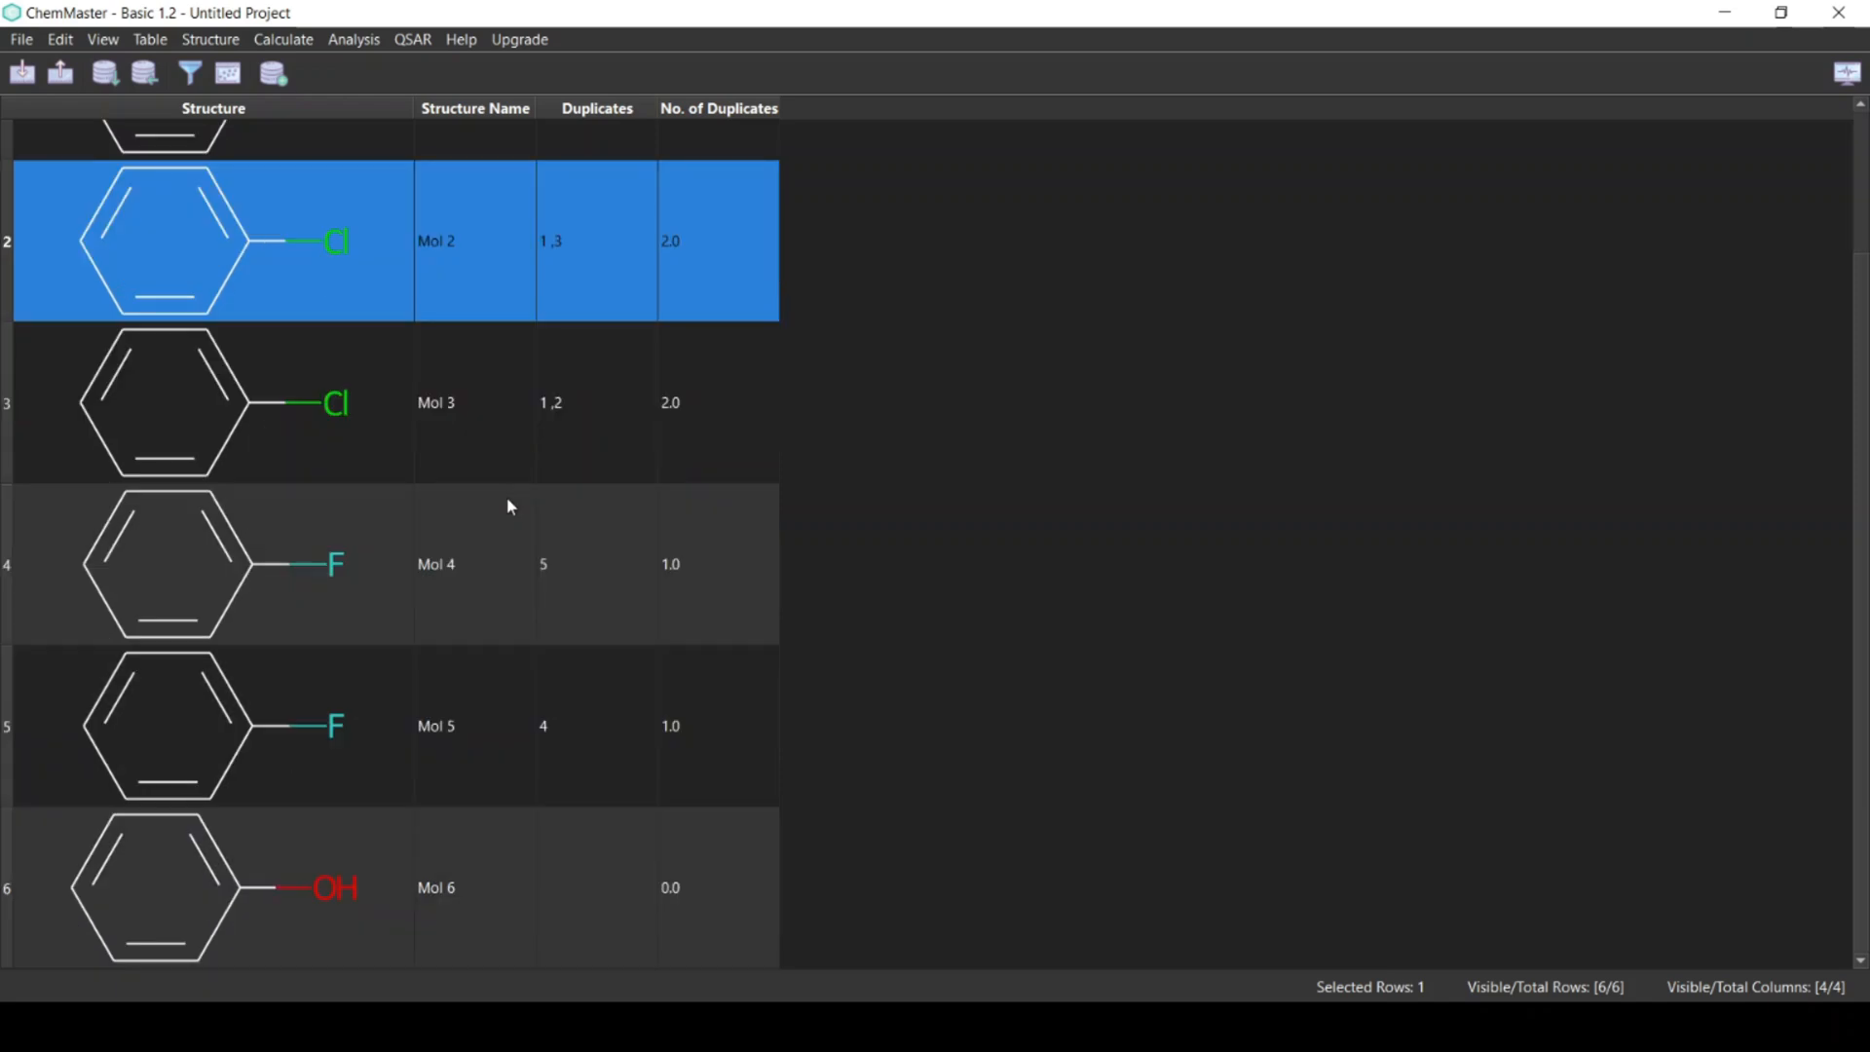
left_click(686, 581)
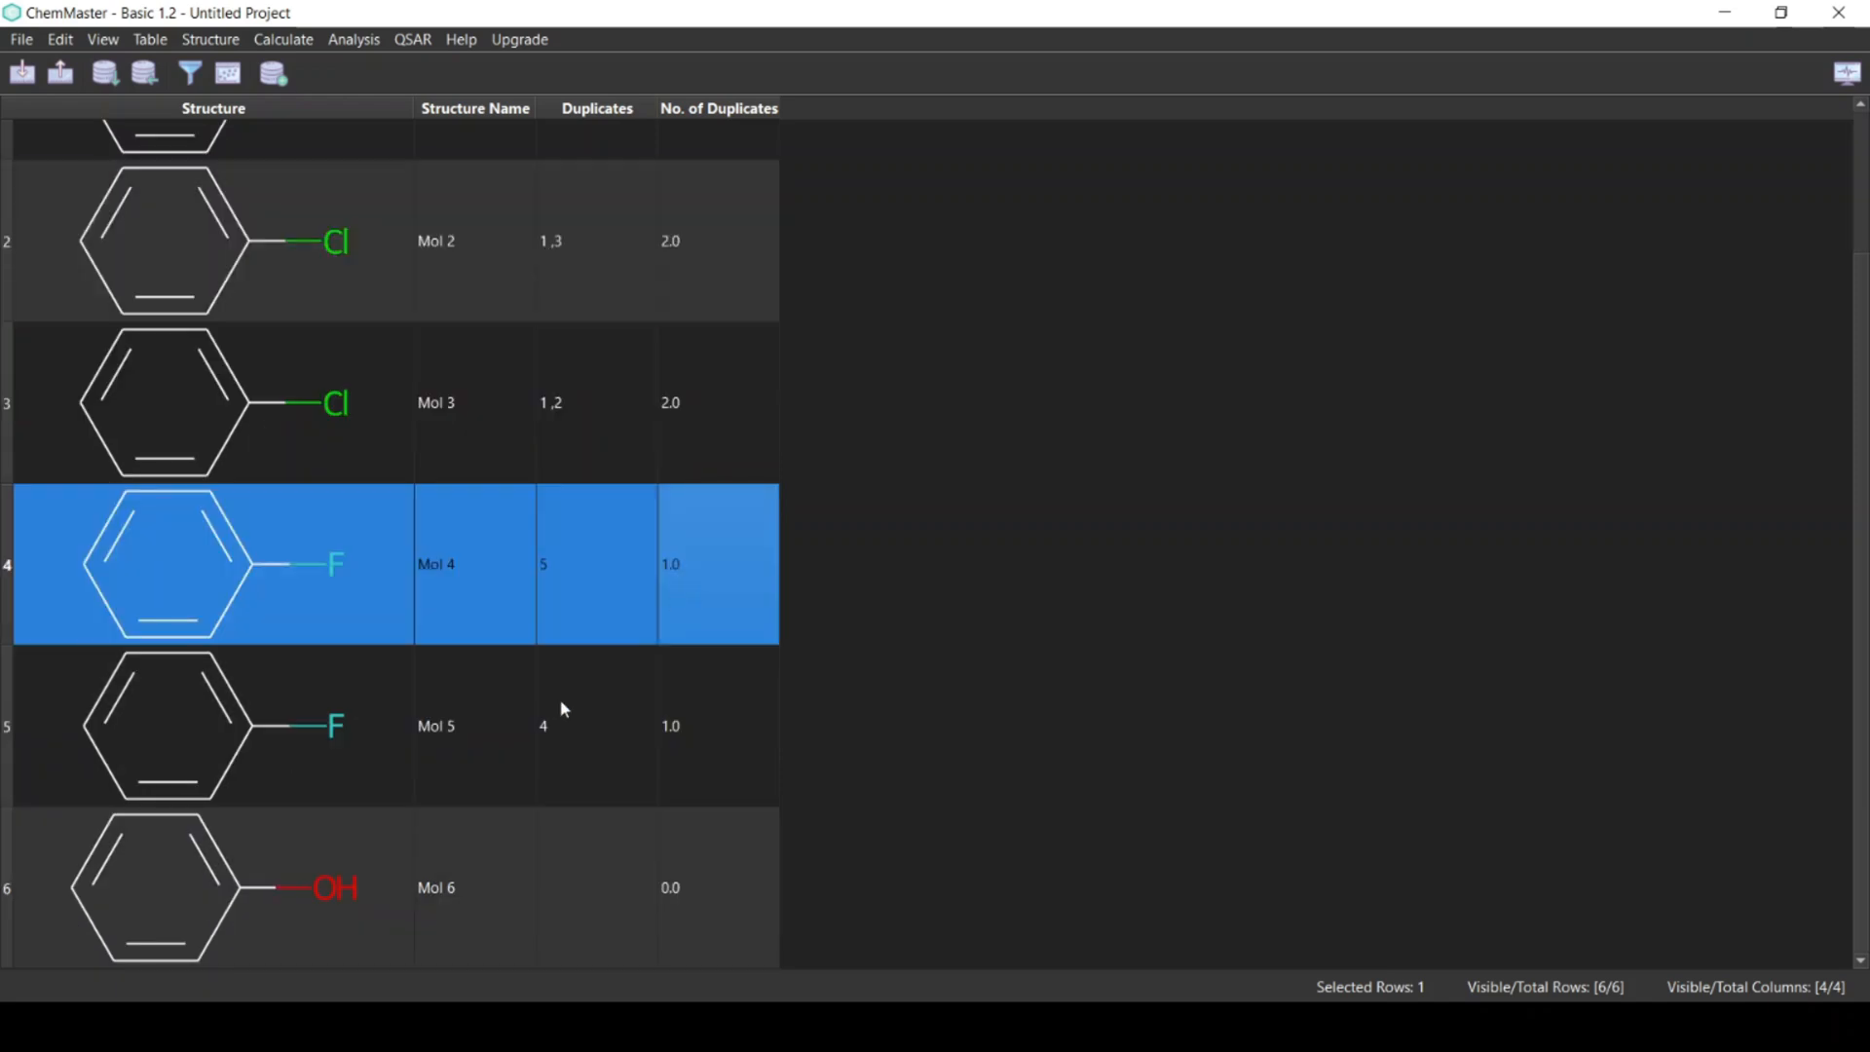
left_click(554, 730)
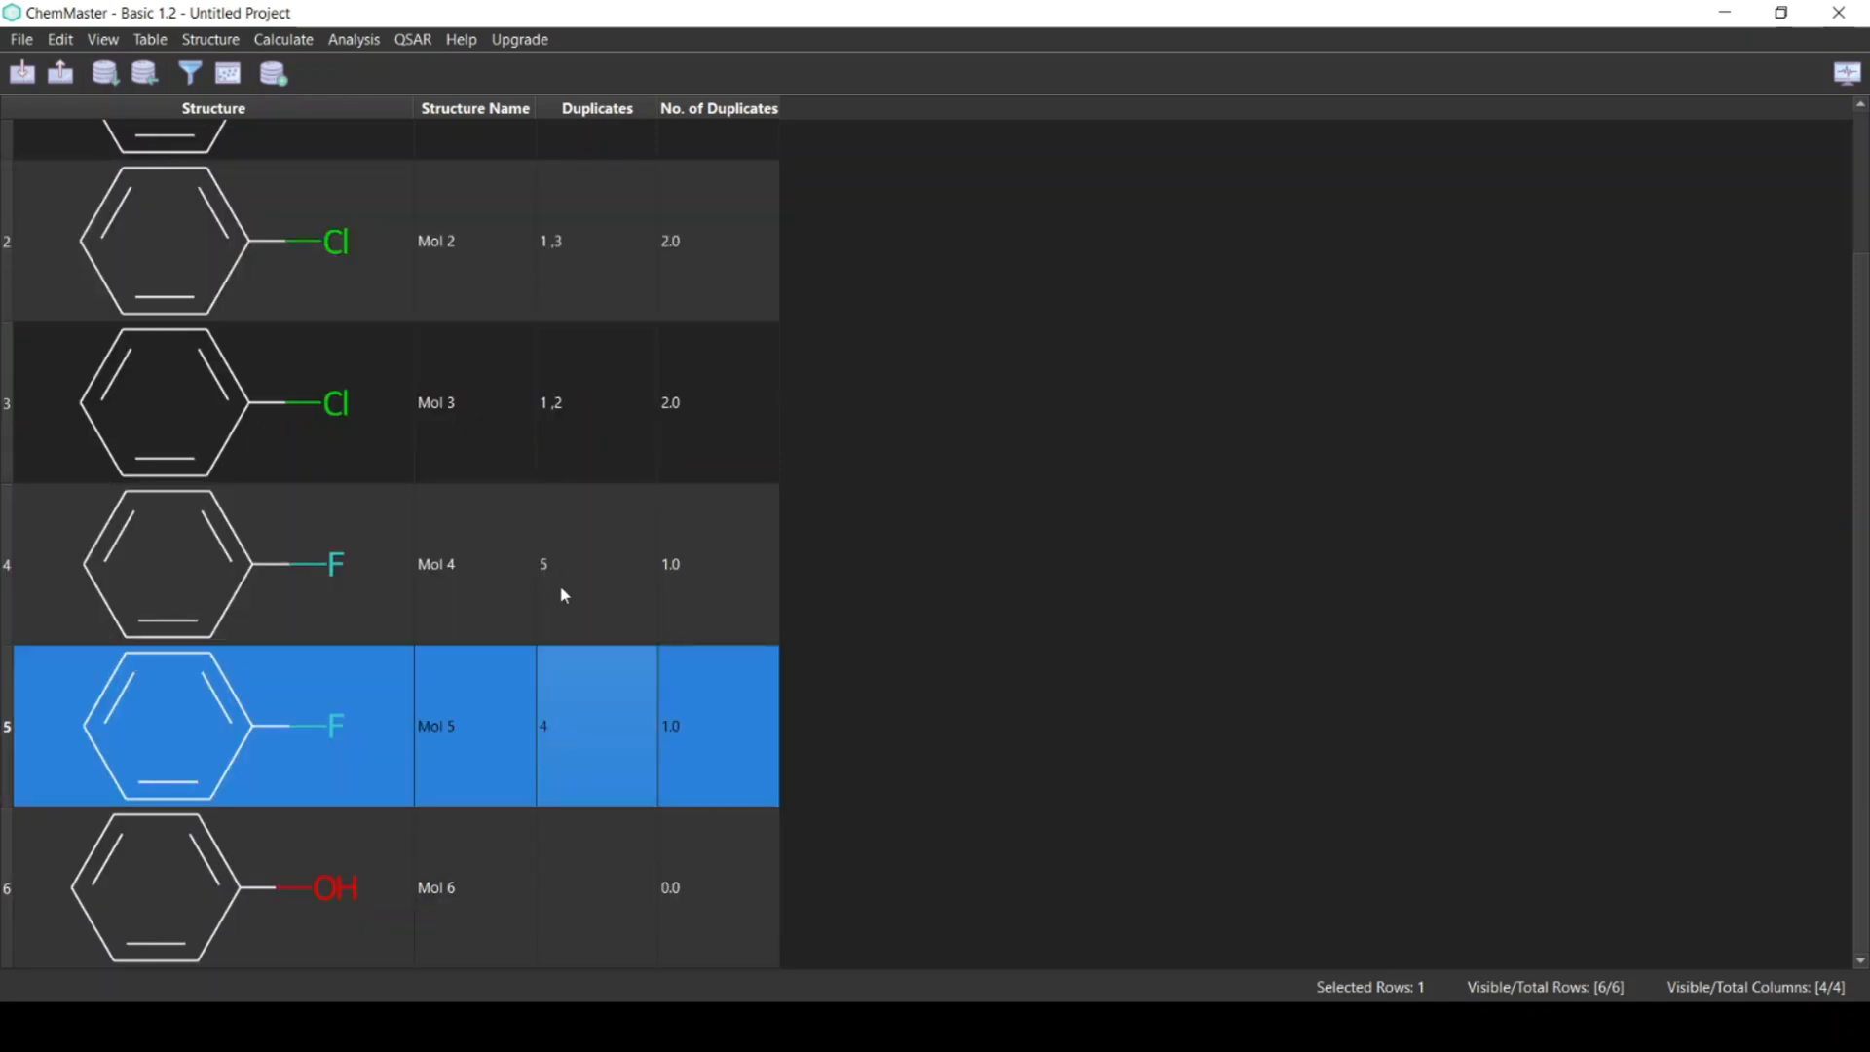
left_click(545, 931)
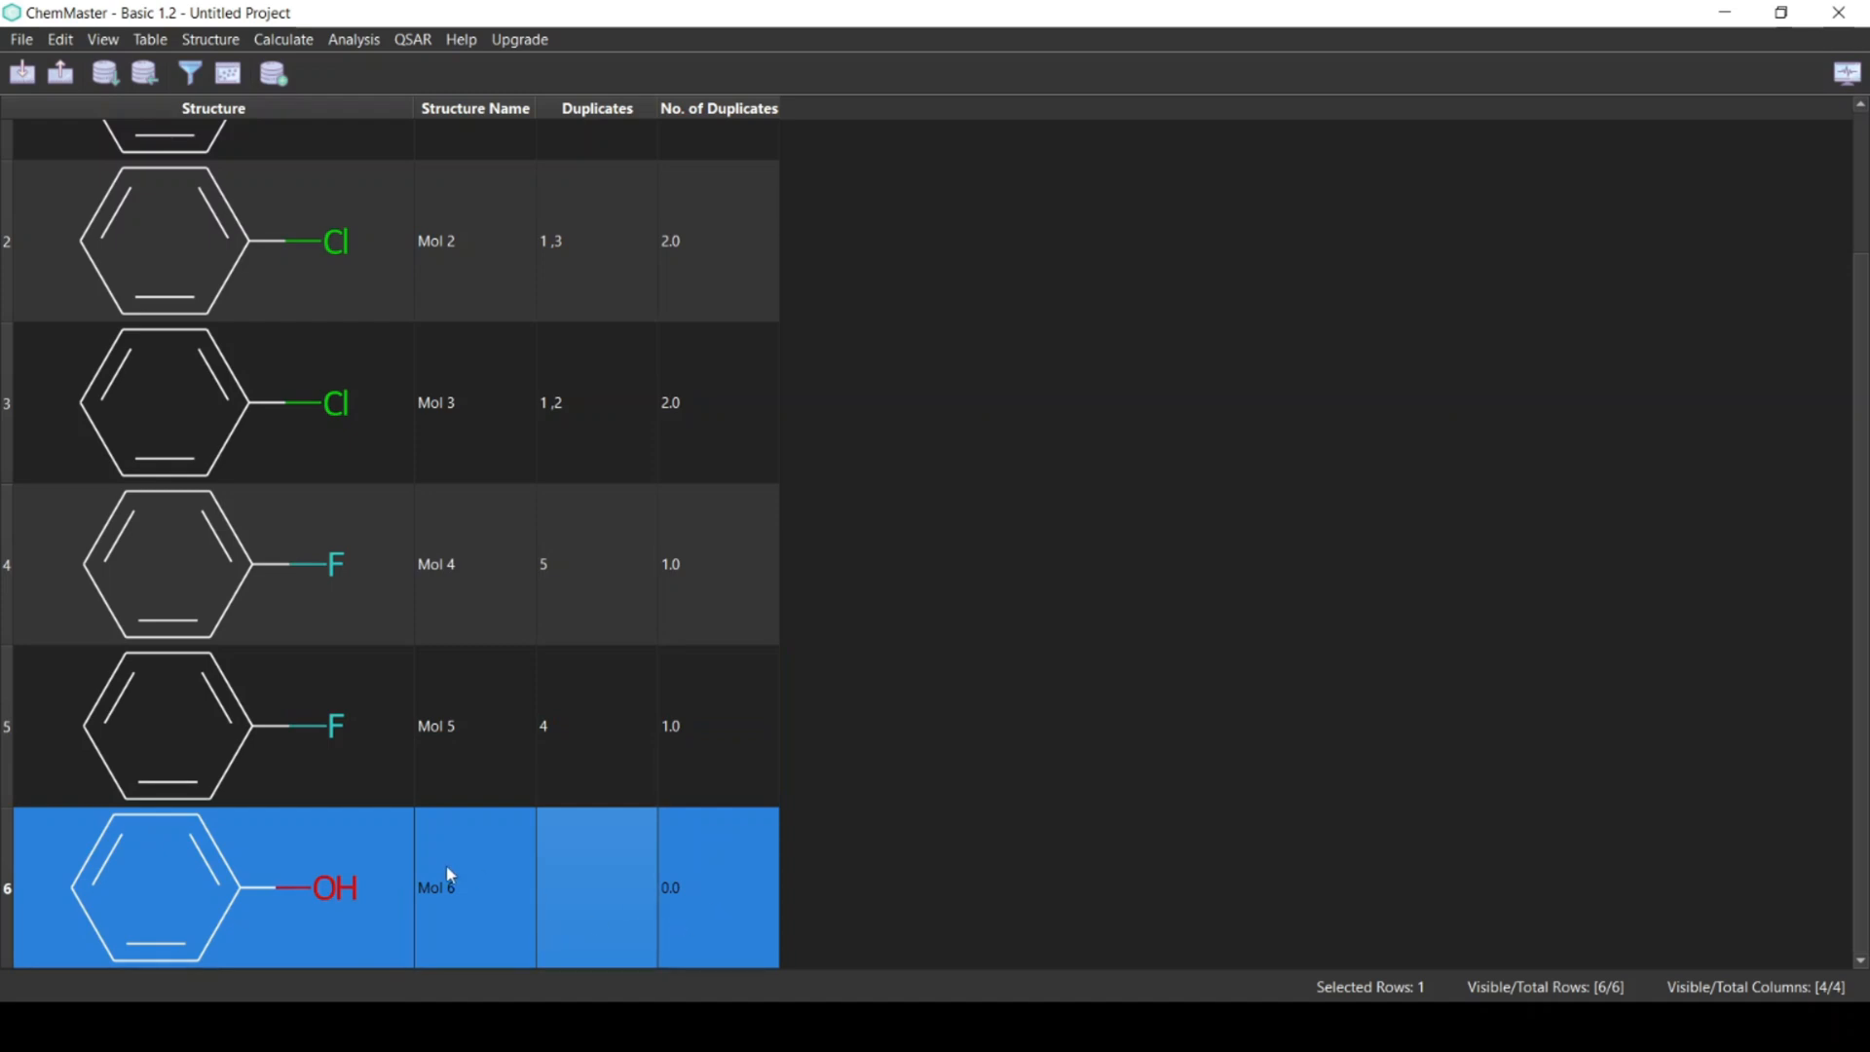
scroll(968, 704, "up", 1)
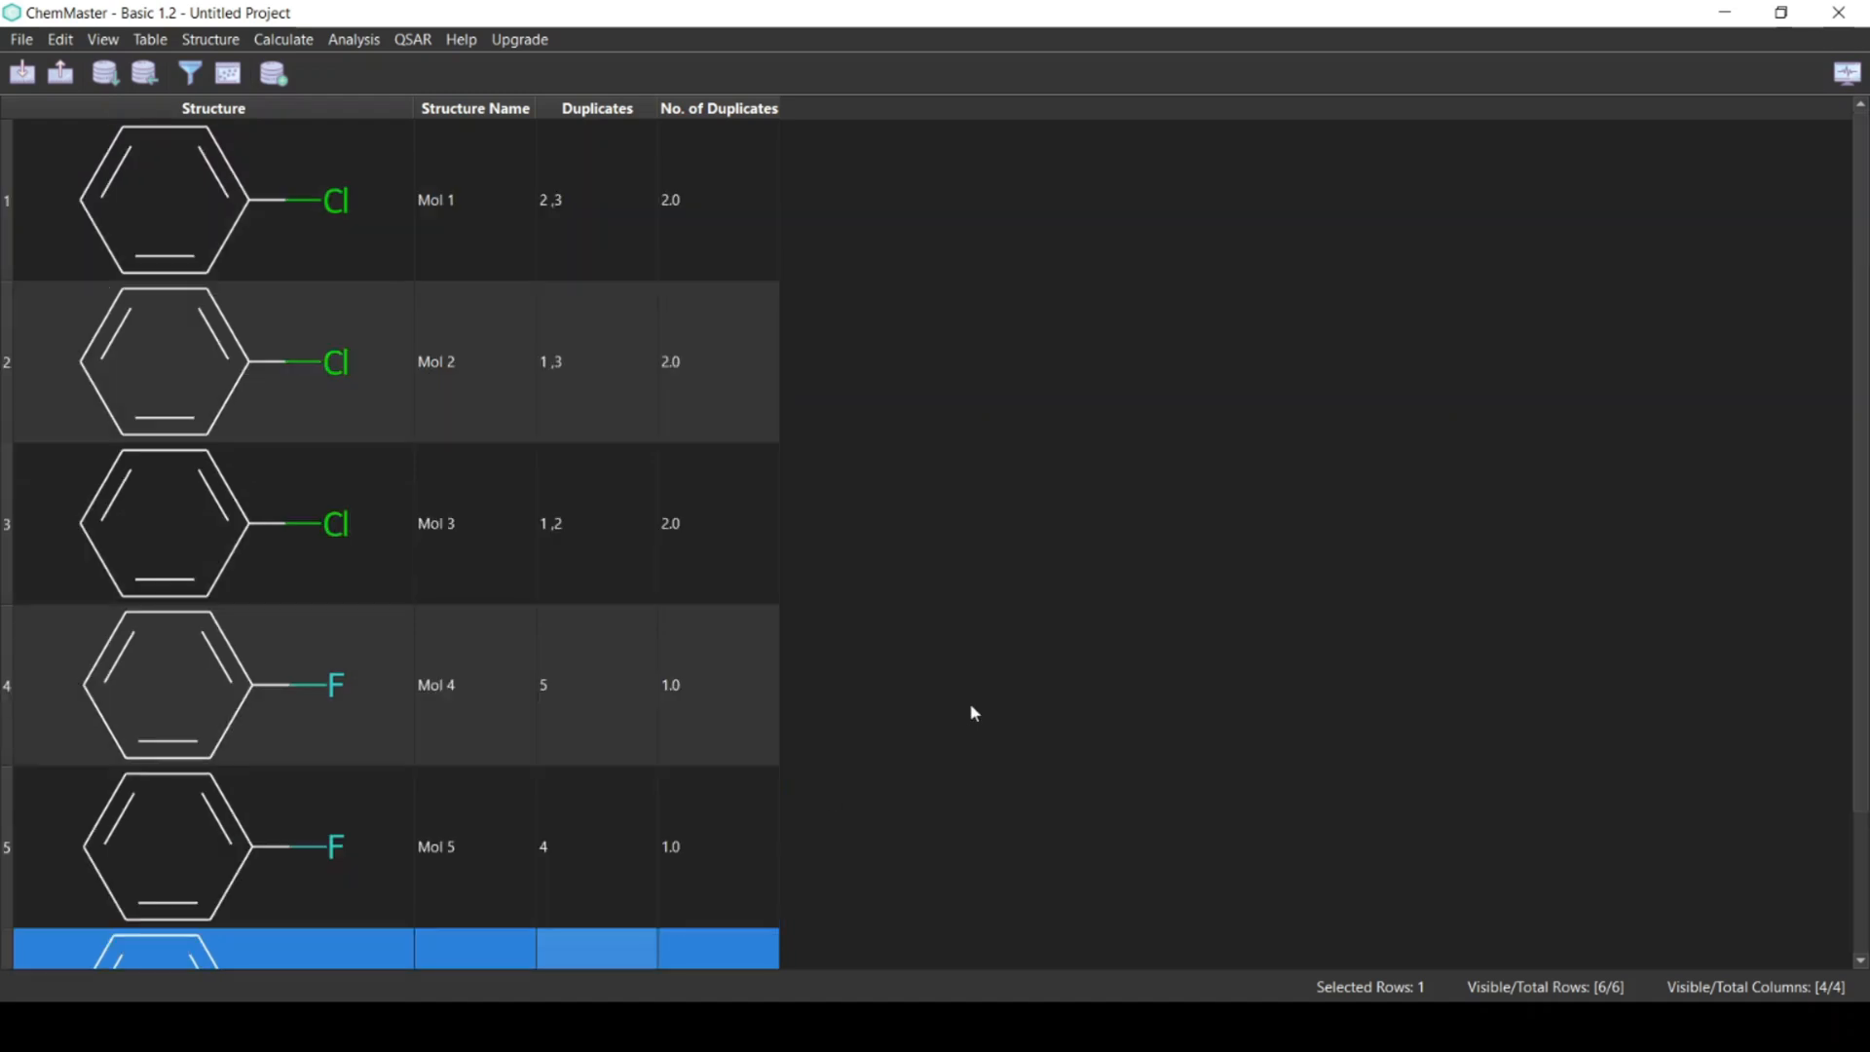
- Run another Report Only duplicate check on all structures, identifying matches by Structure Name, and review the new columns
left_click(363, 39)
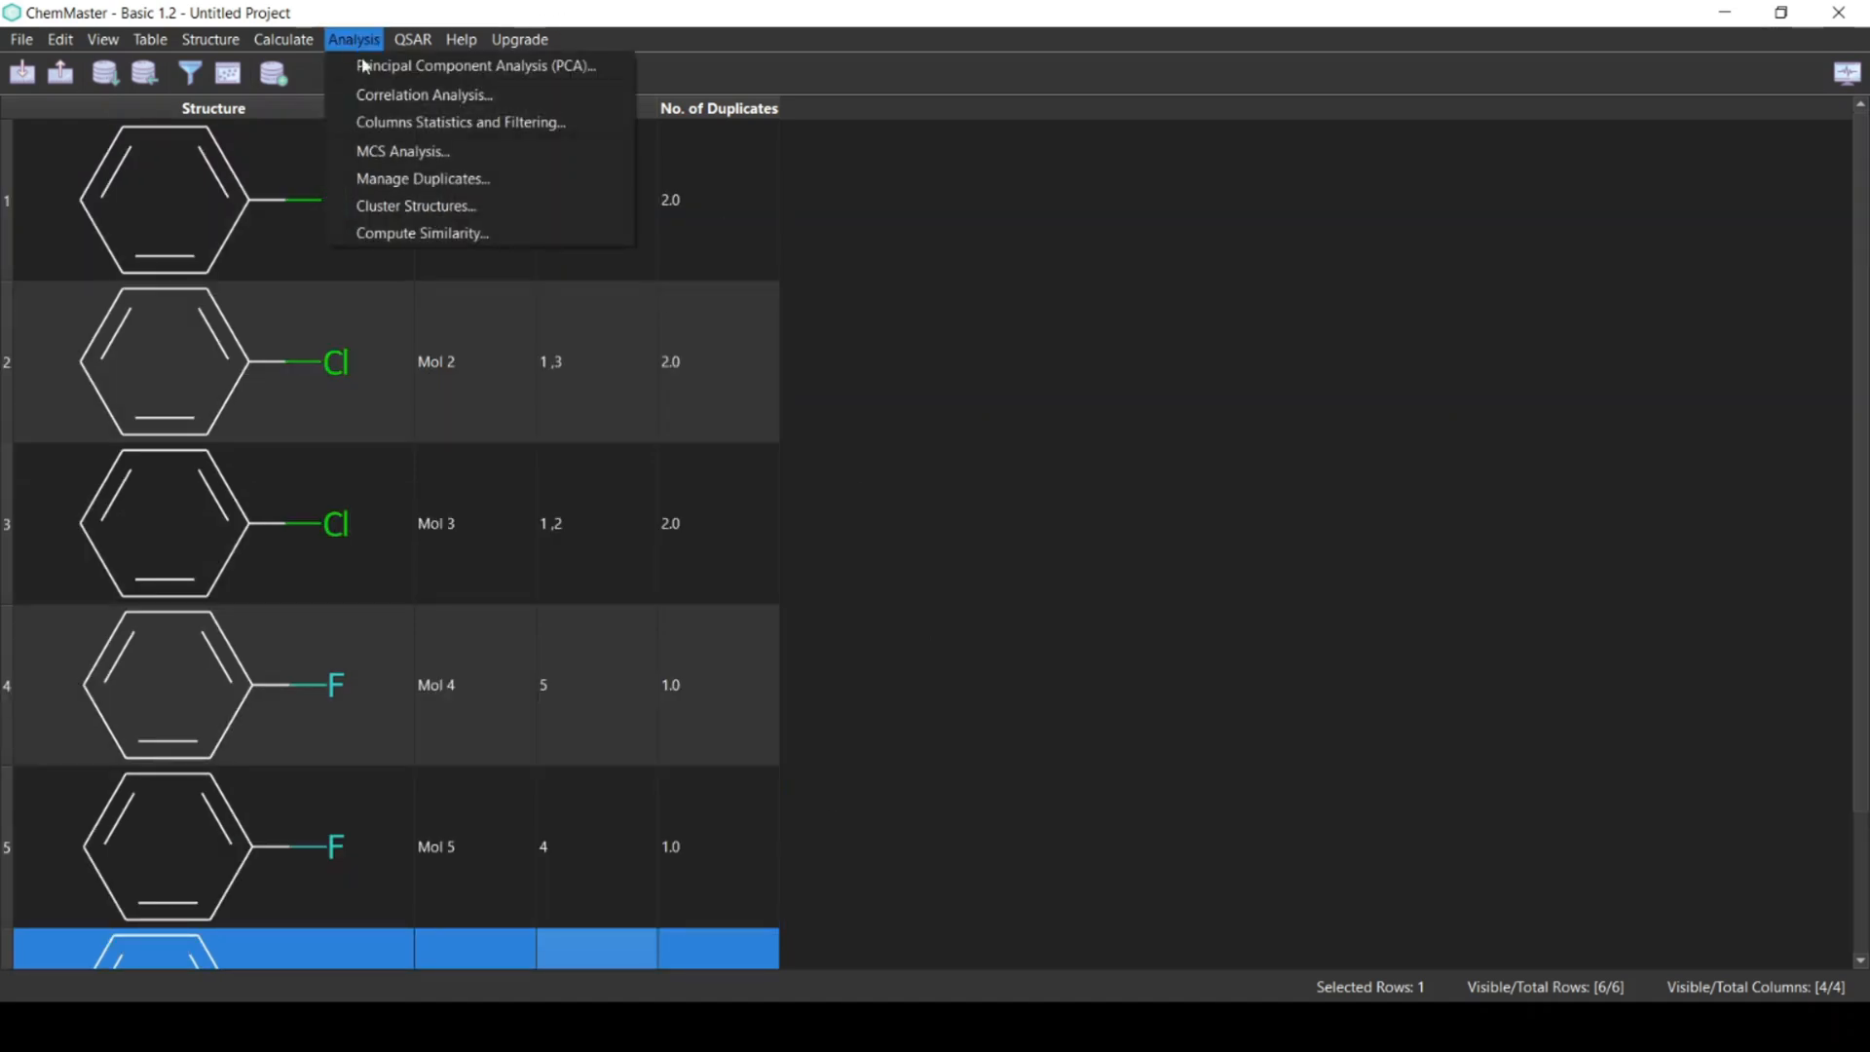
left_click(462, 180)
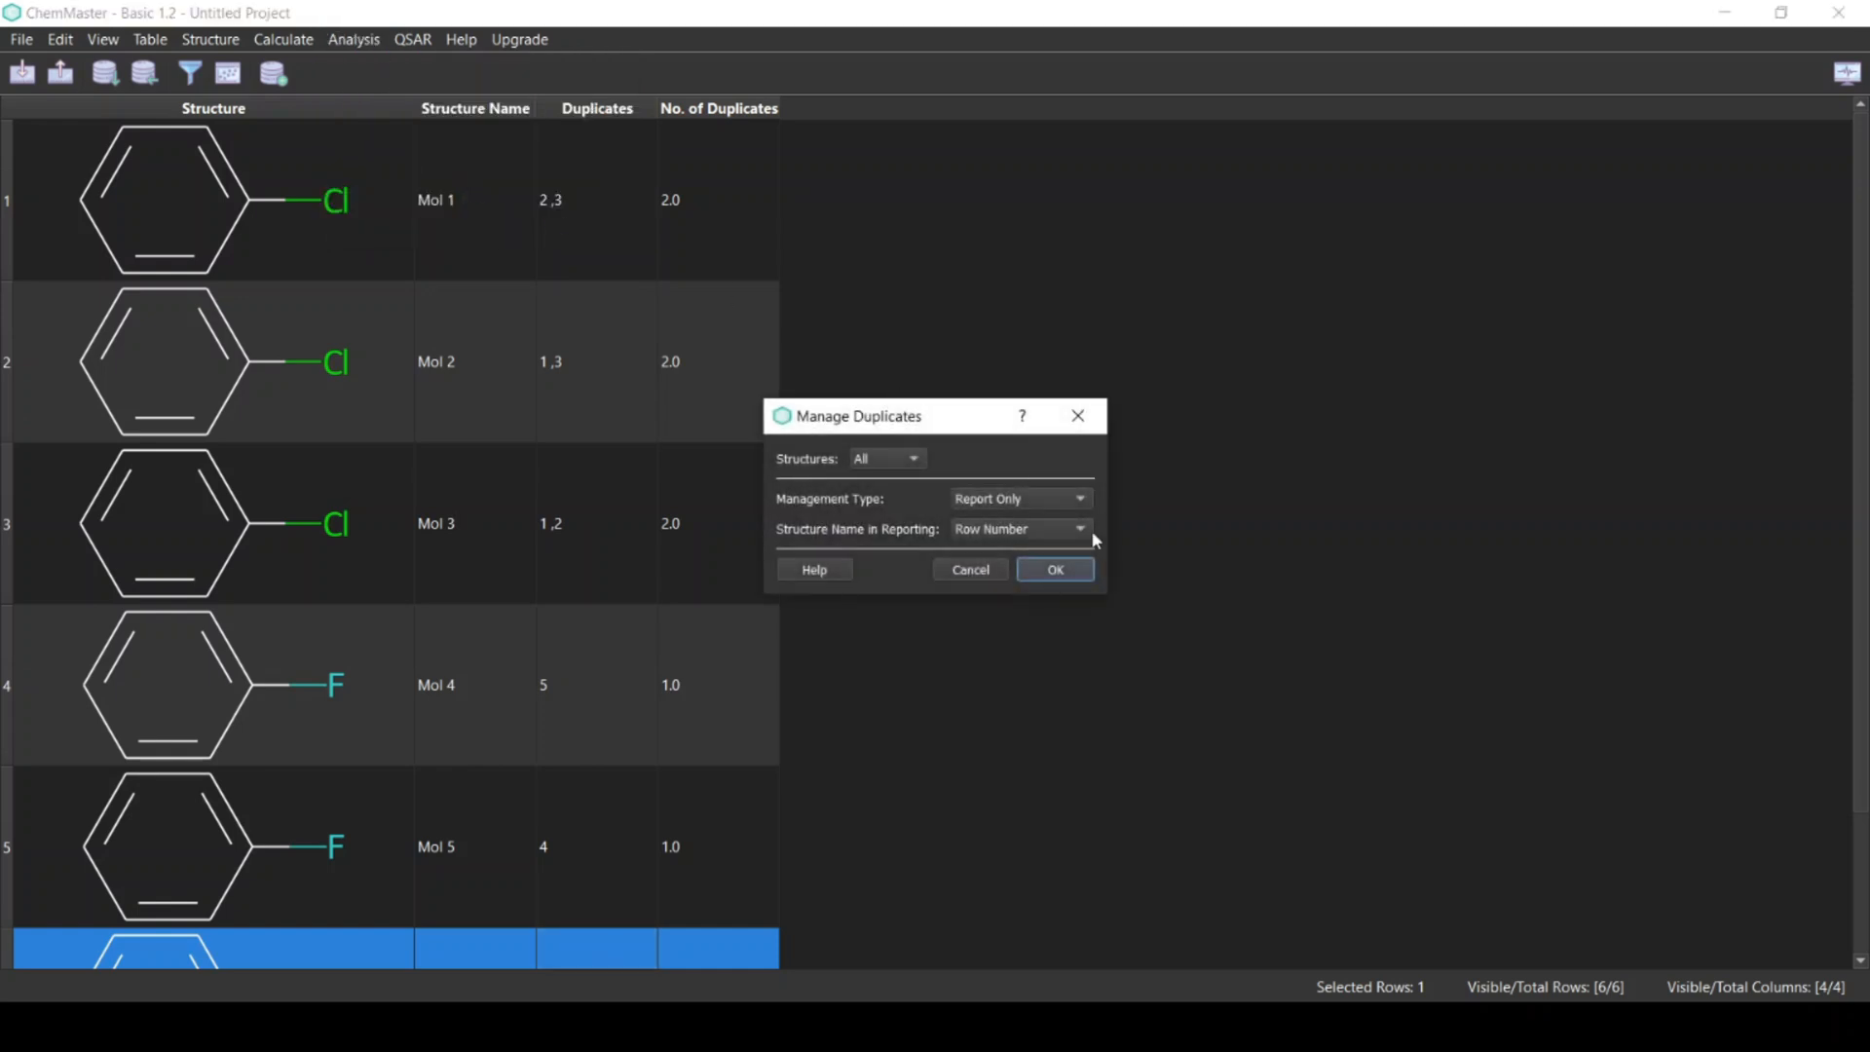
left_click(999, 528)
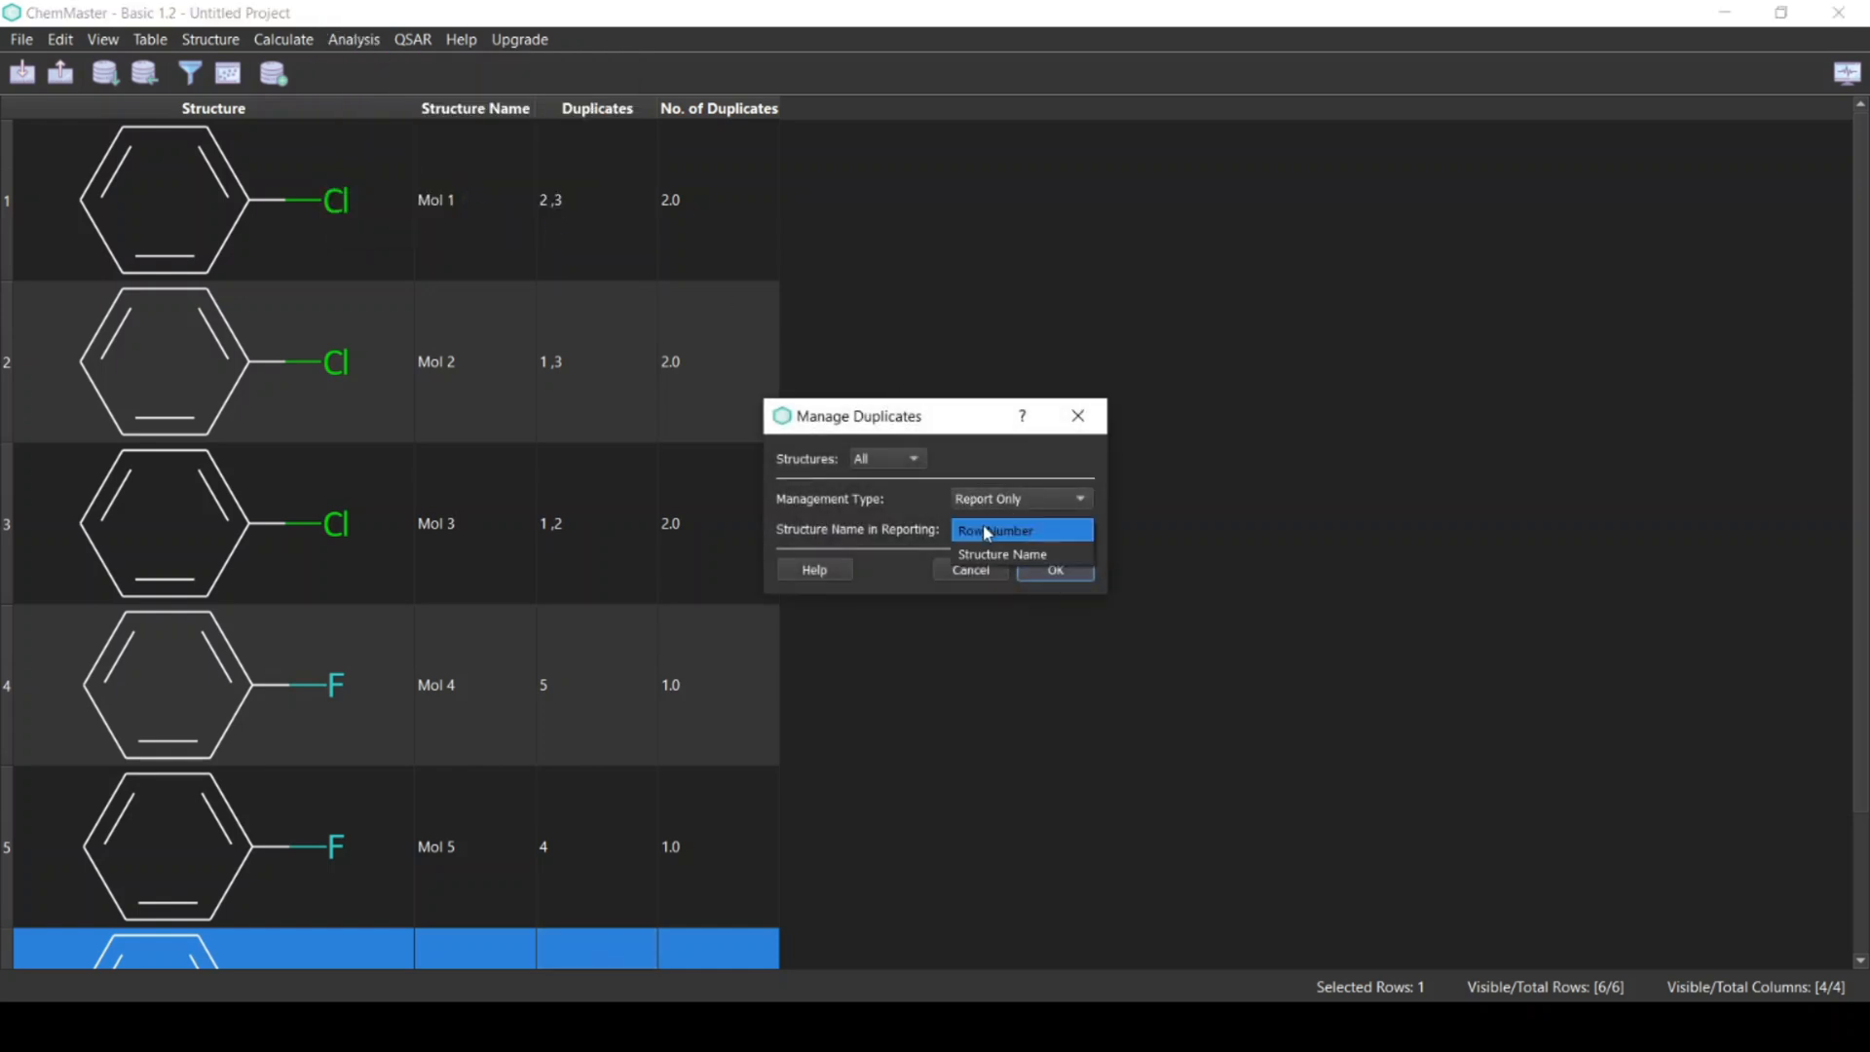
left_click(1017, 548)
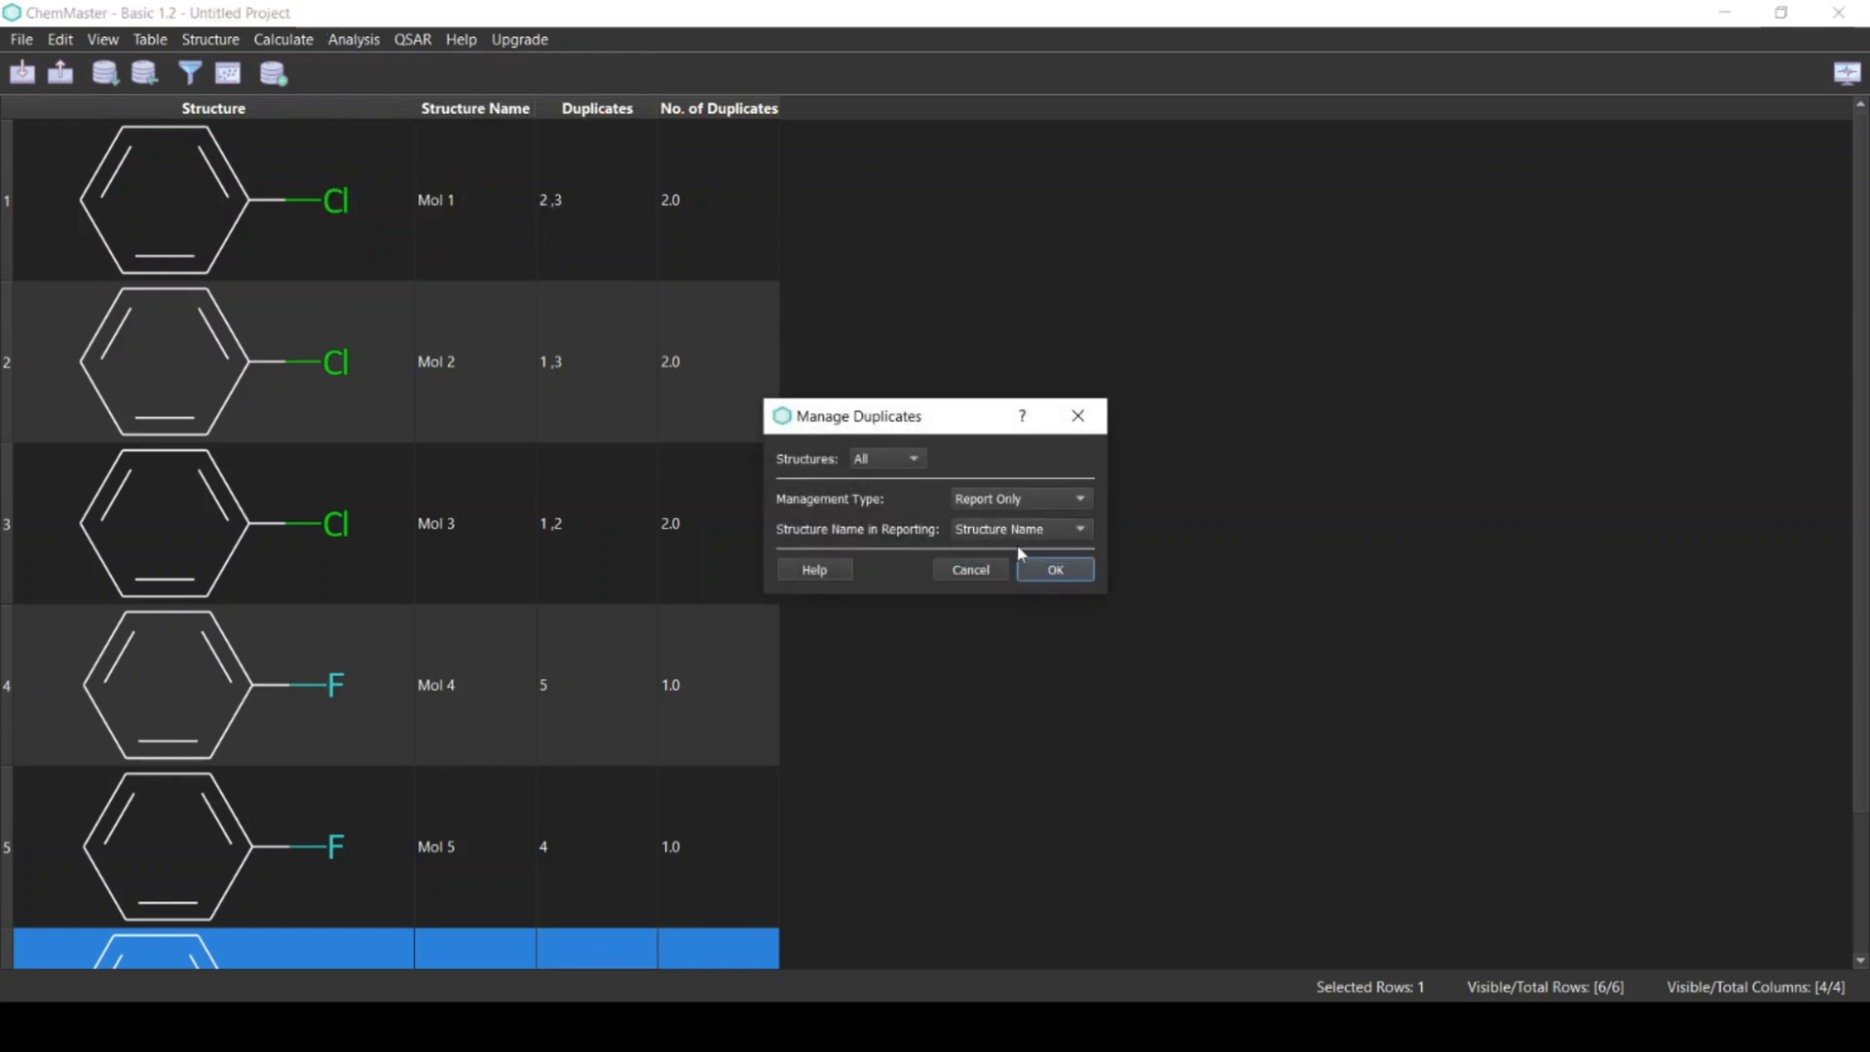
left_click(1074, 570)
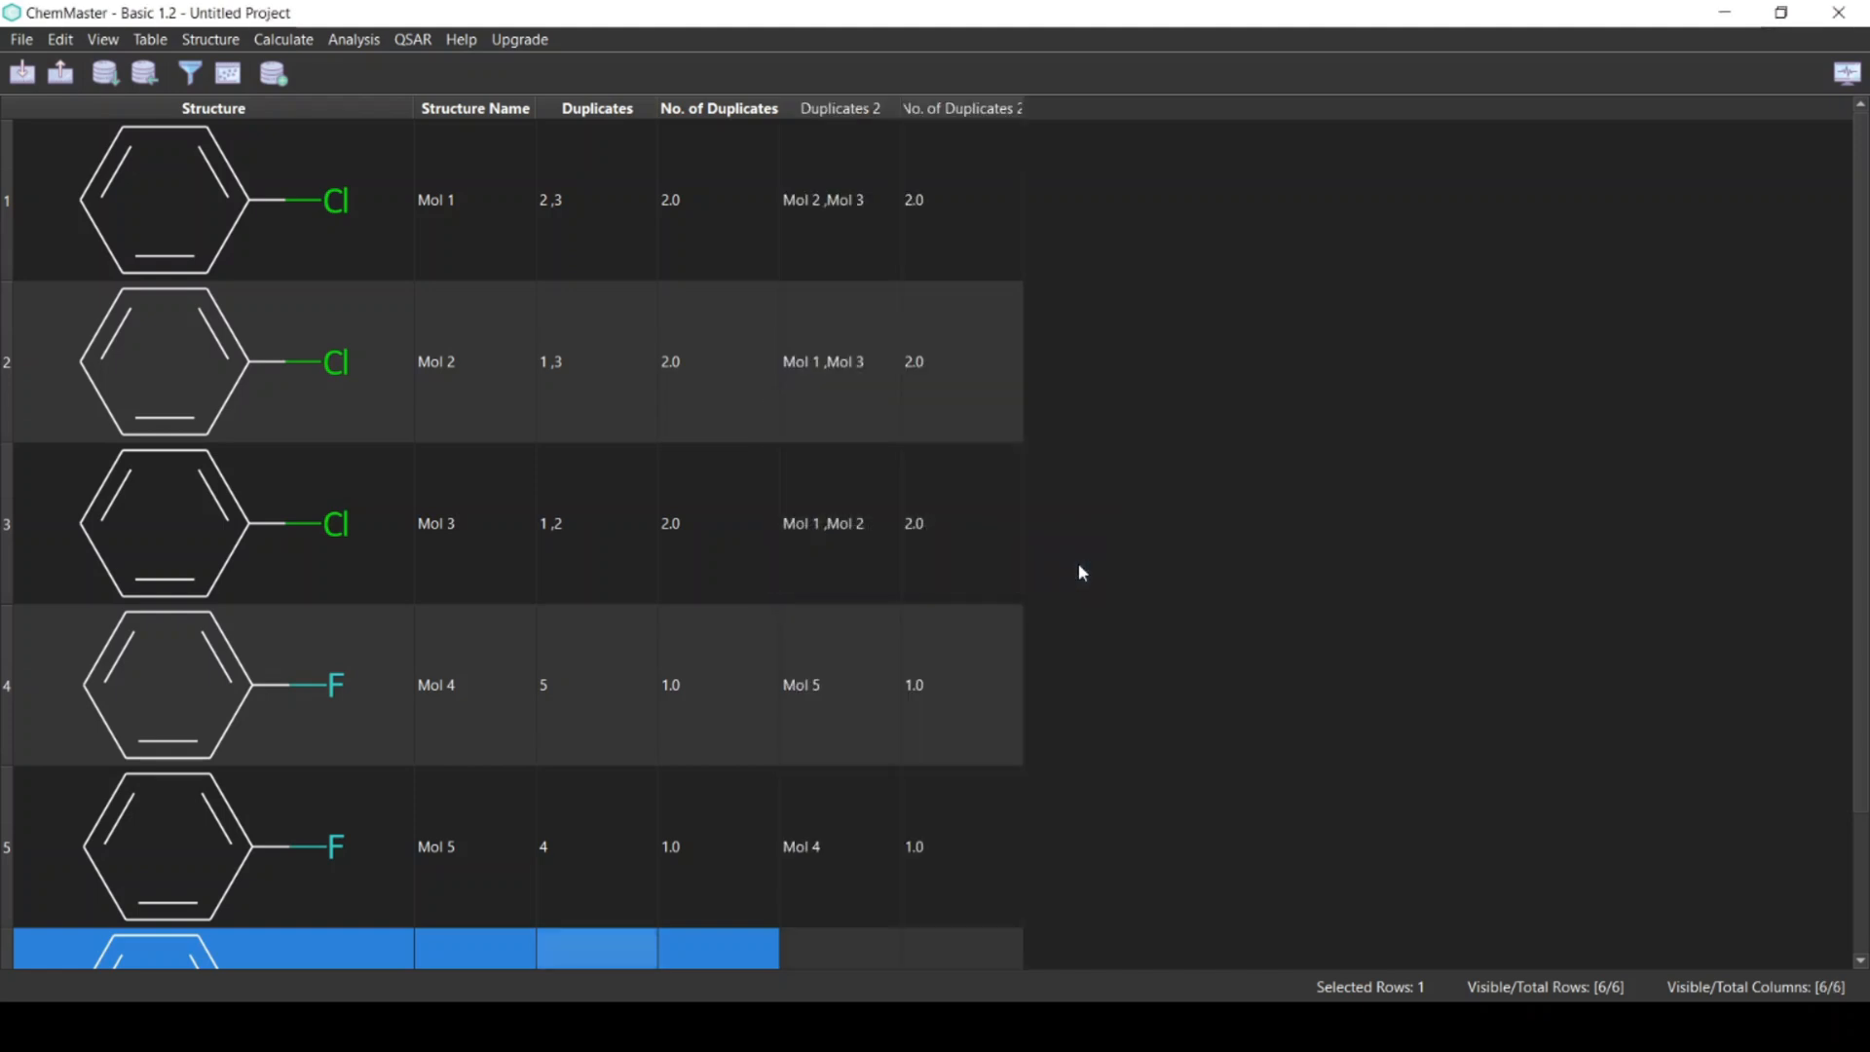
left_click(858, 226)
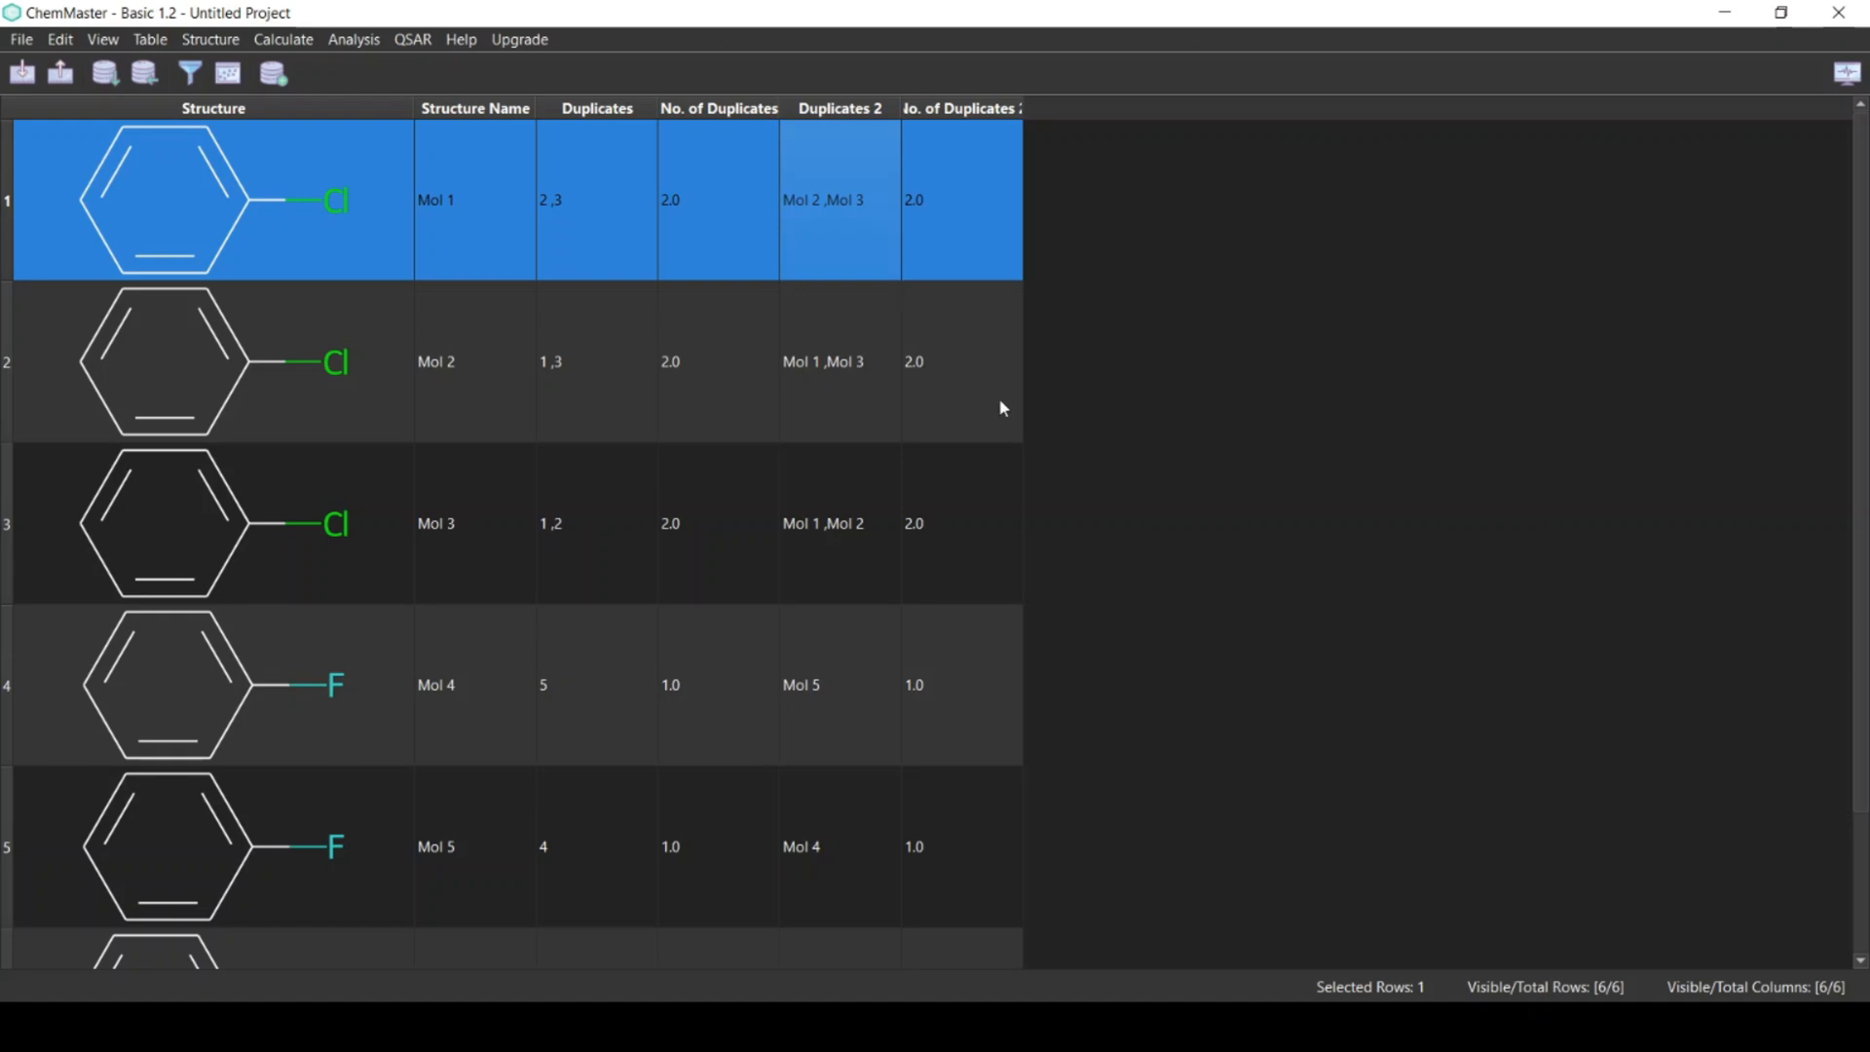
scroll(1003, 408, "down", 2)
scroll(1004, 408, "up", 2)
- Try the Delete All Duplicates management type on all structures in the table
left_click(356, 43)
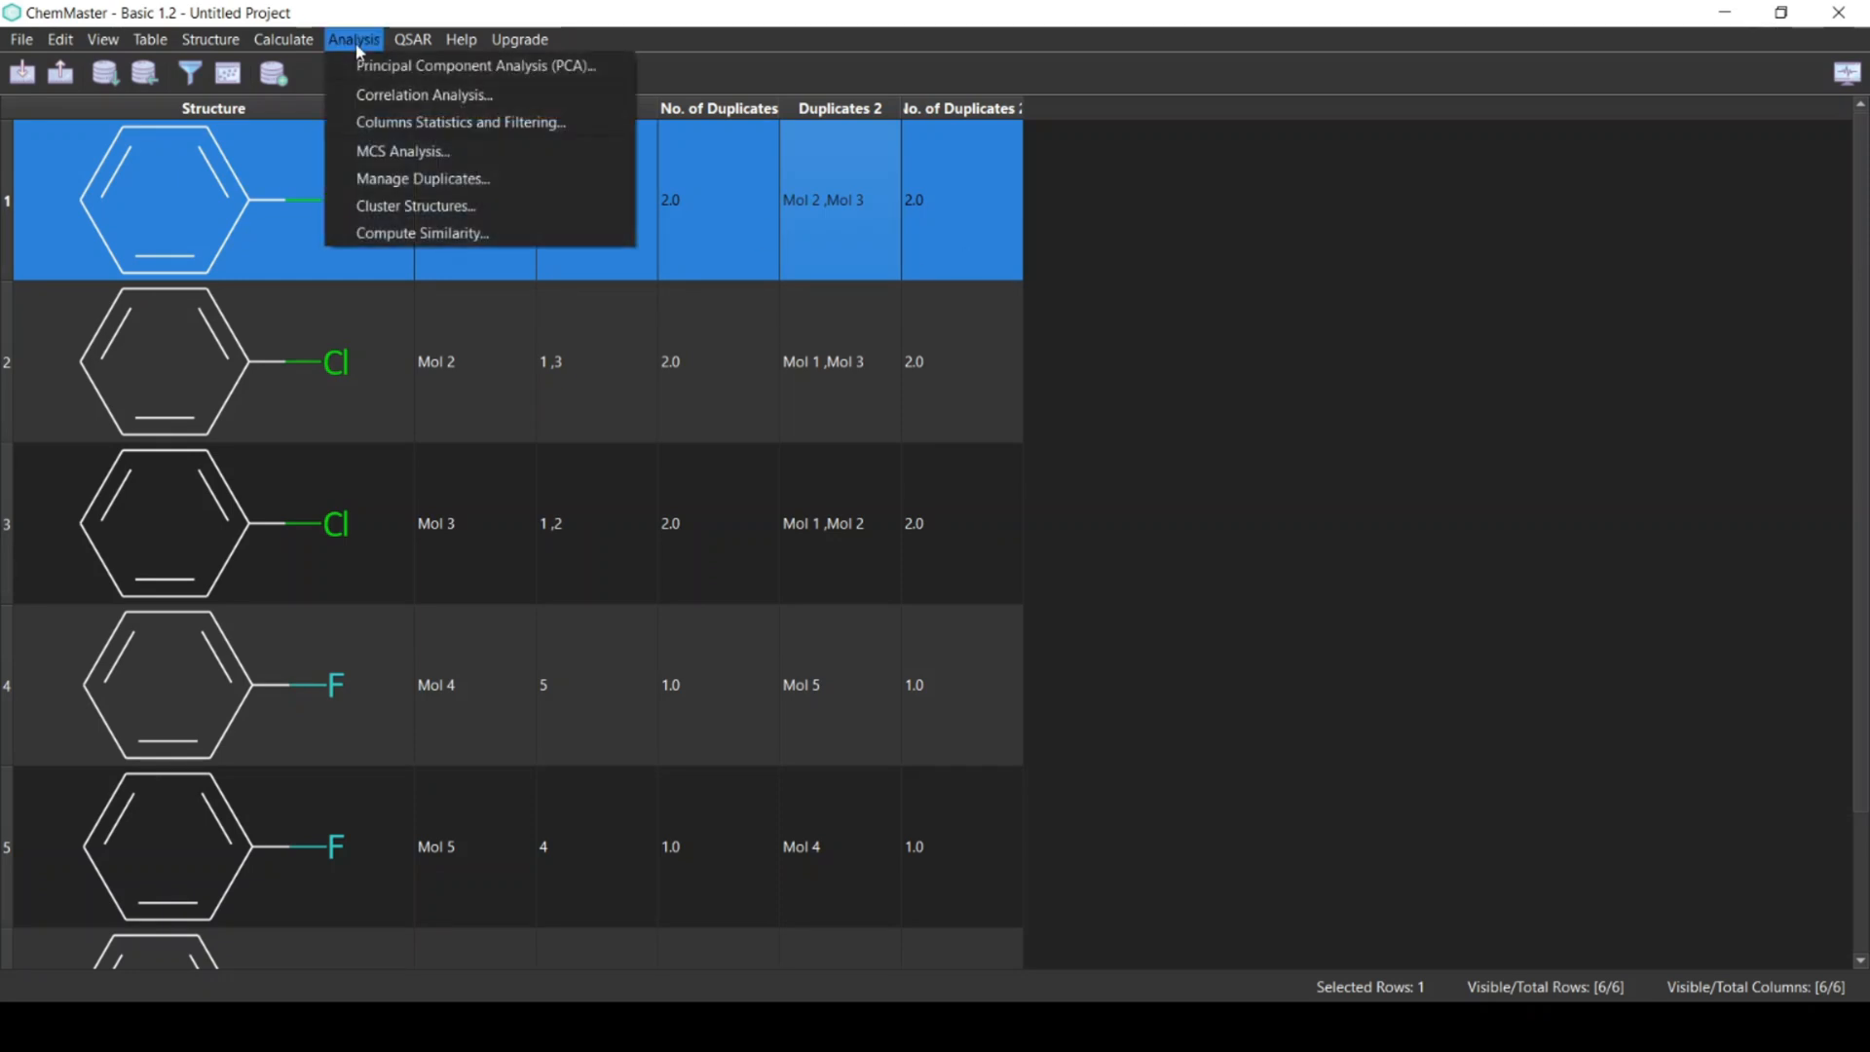
left_click(507, 184)
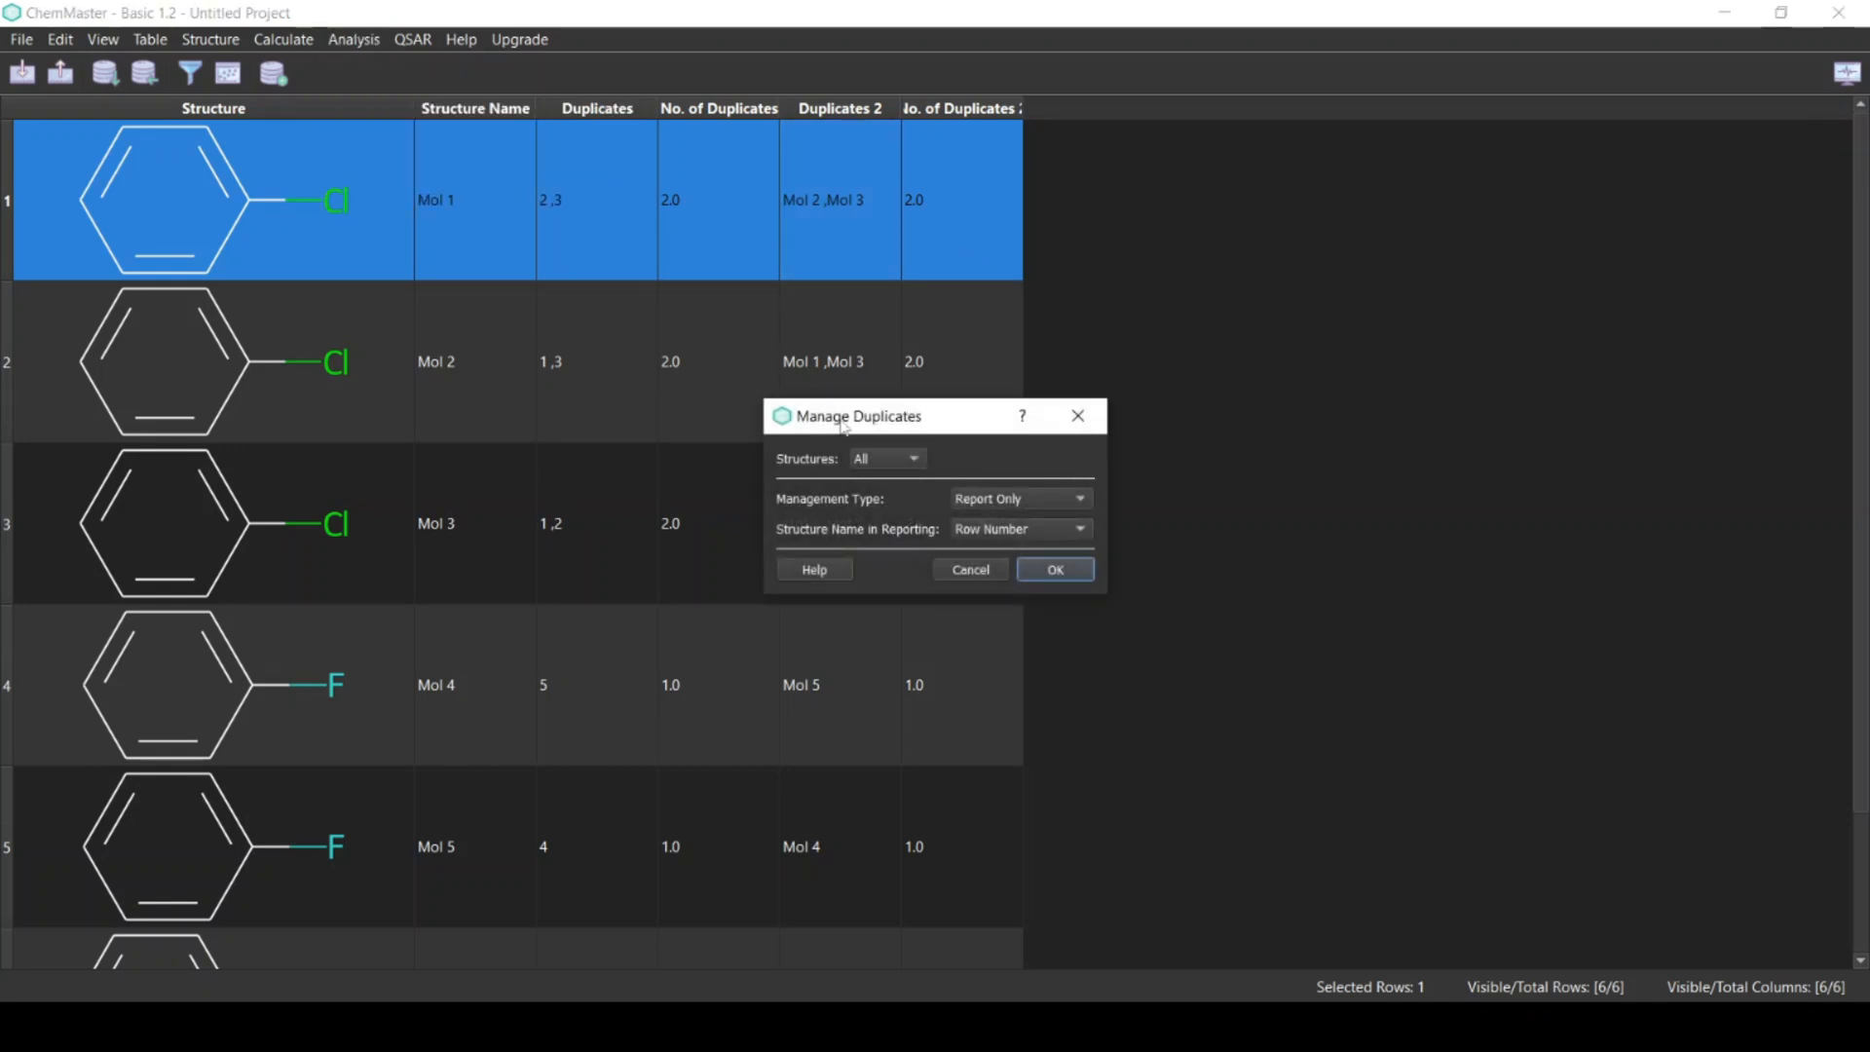
left_click(1014, 500)
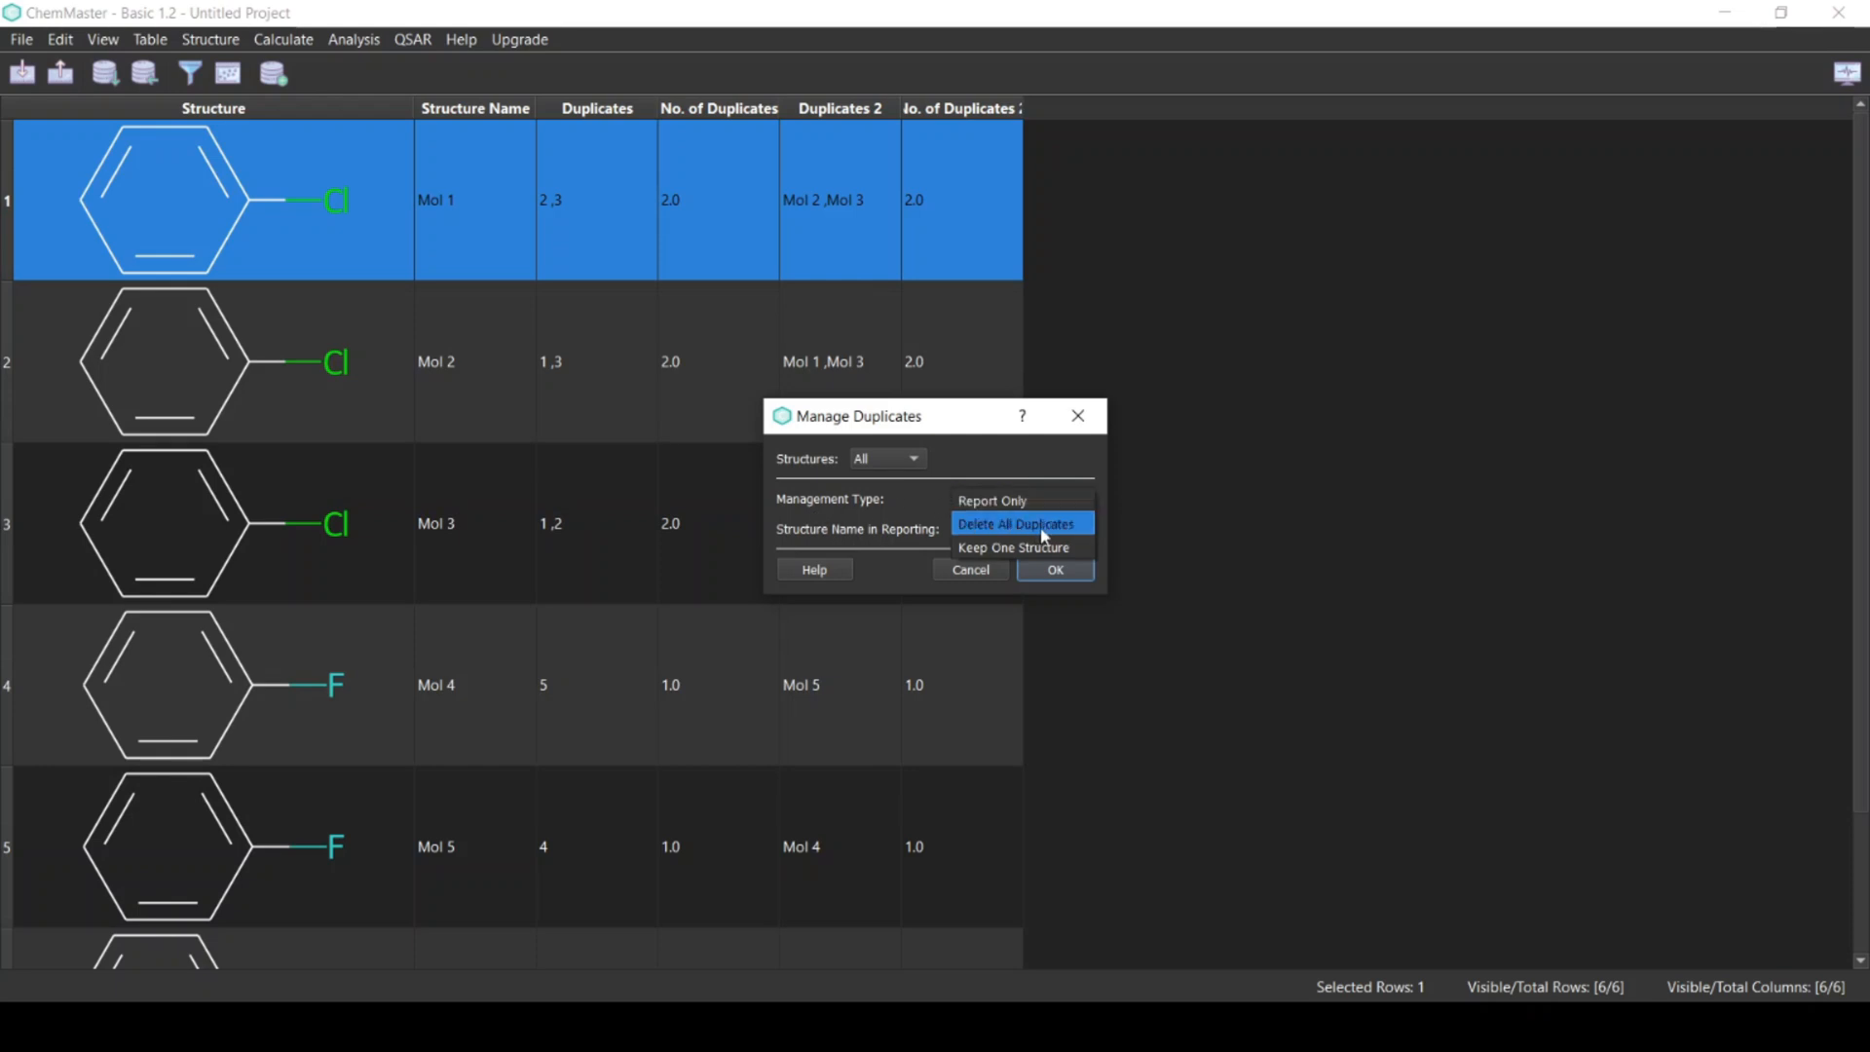
left_click(1033, 527)
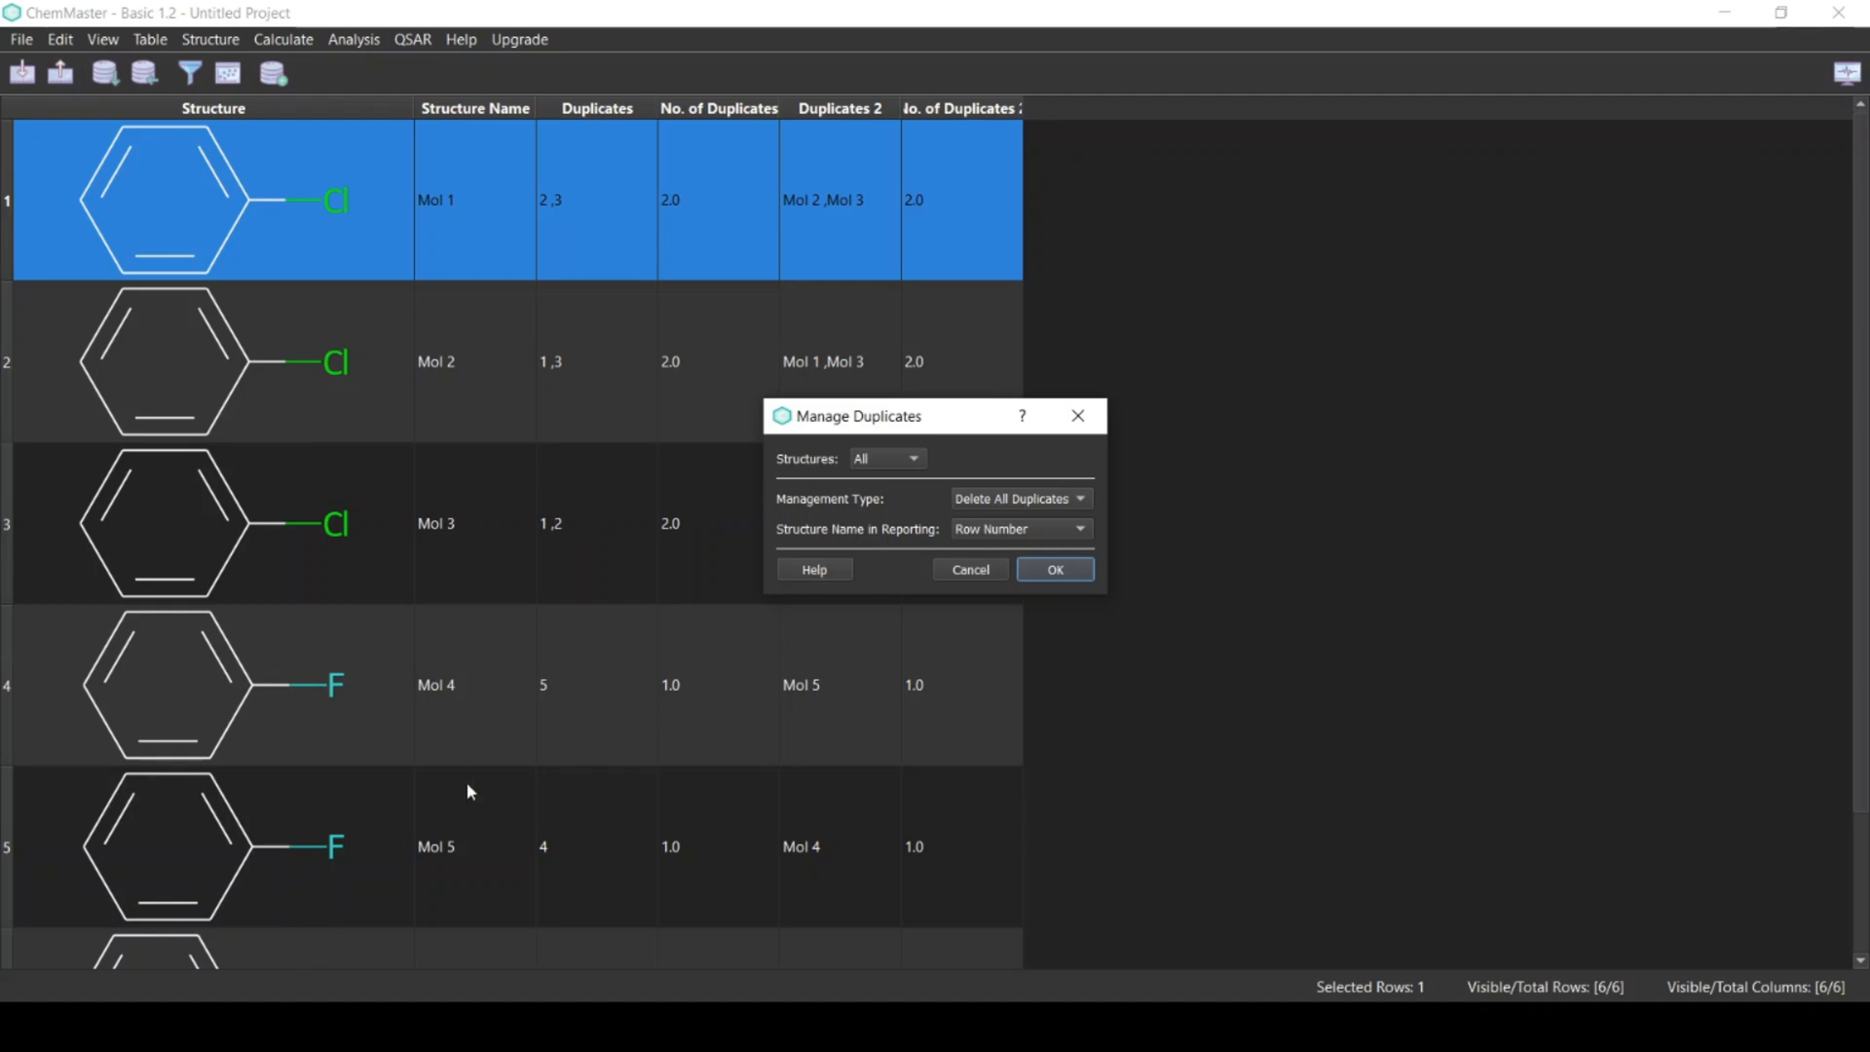
left_click(1056, 570)
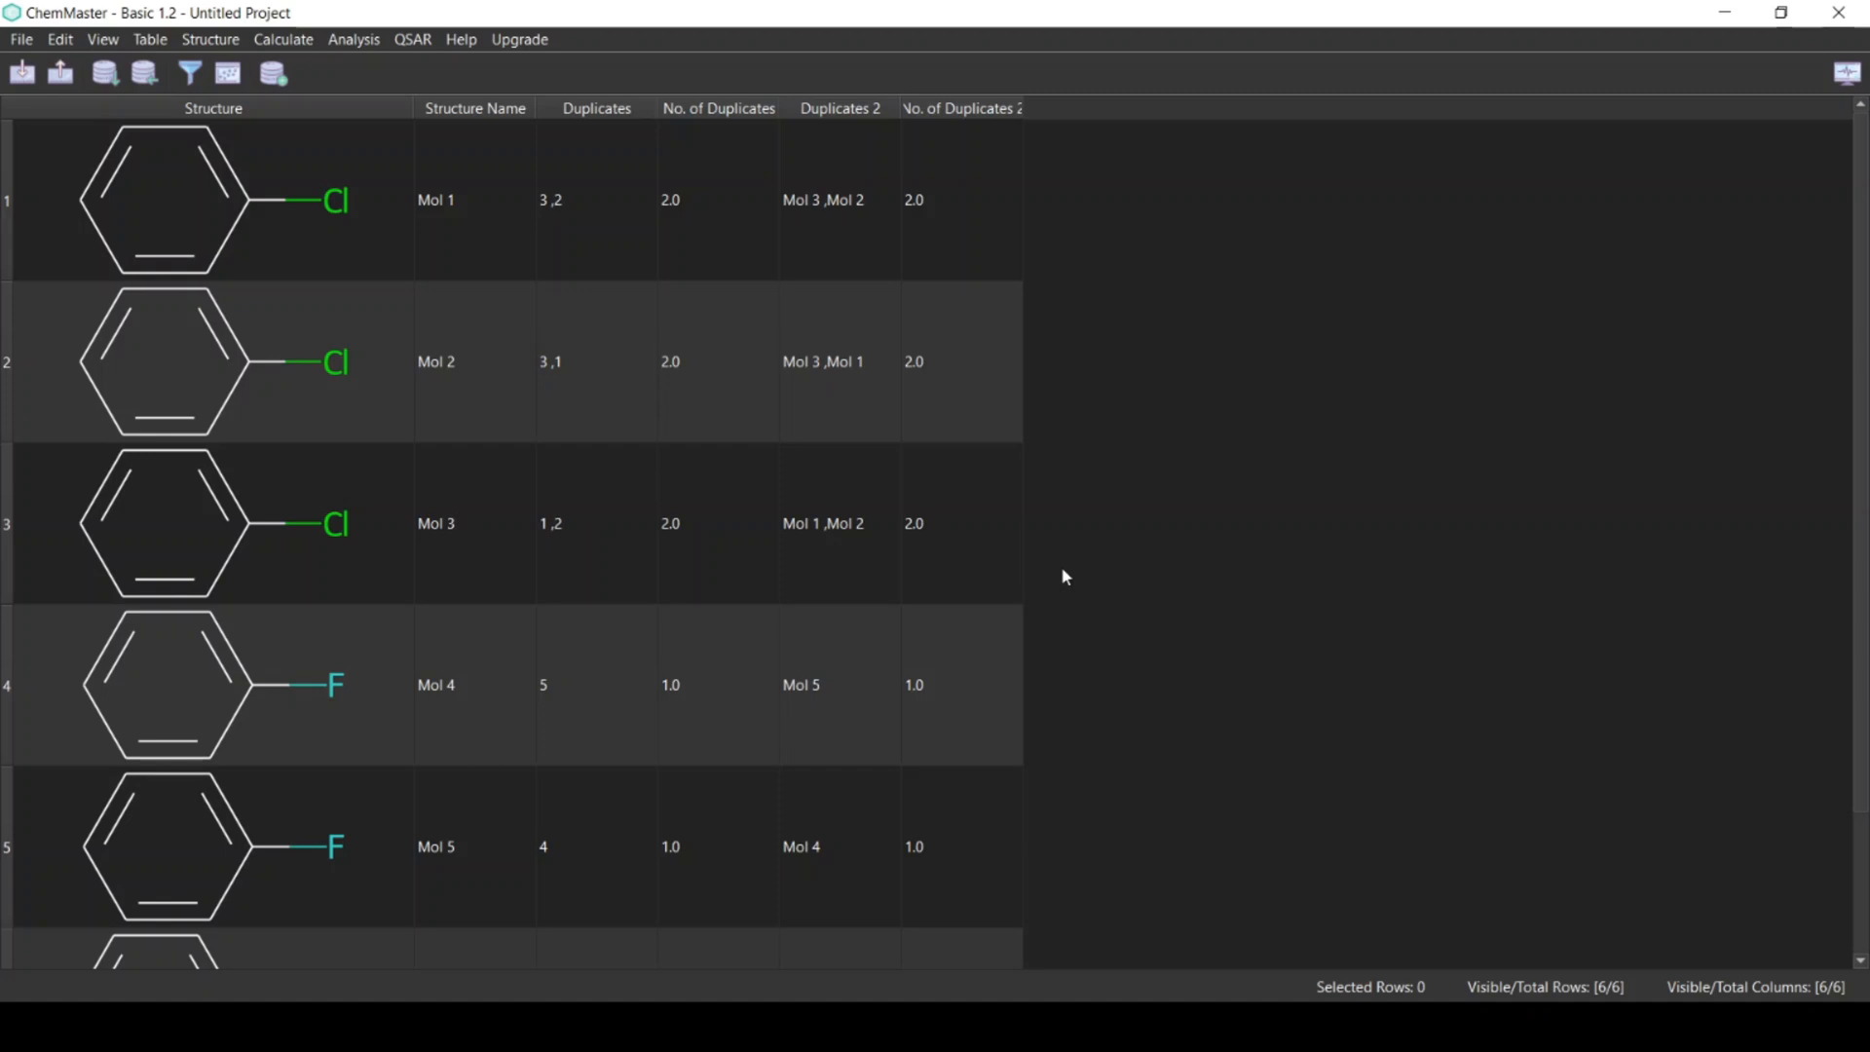
- Remove the redundant copies among all structures using the Keep One Structure management type
left_click(364, 45)
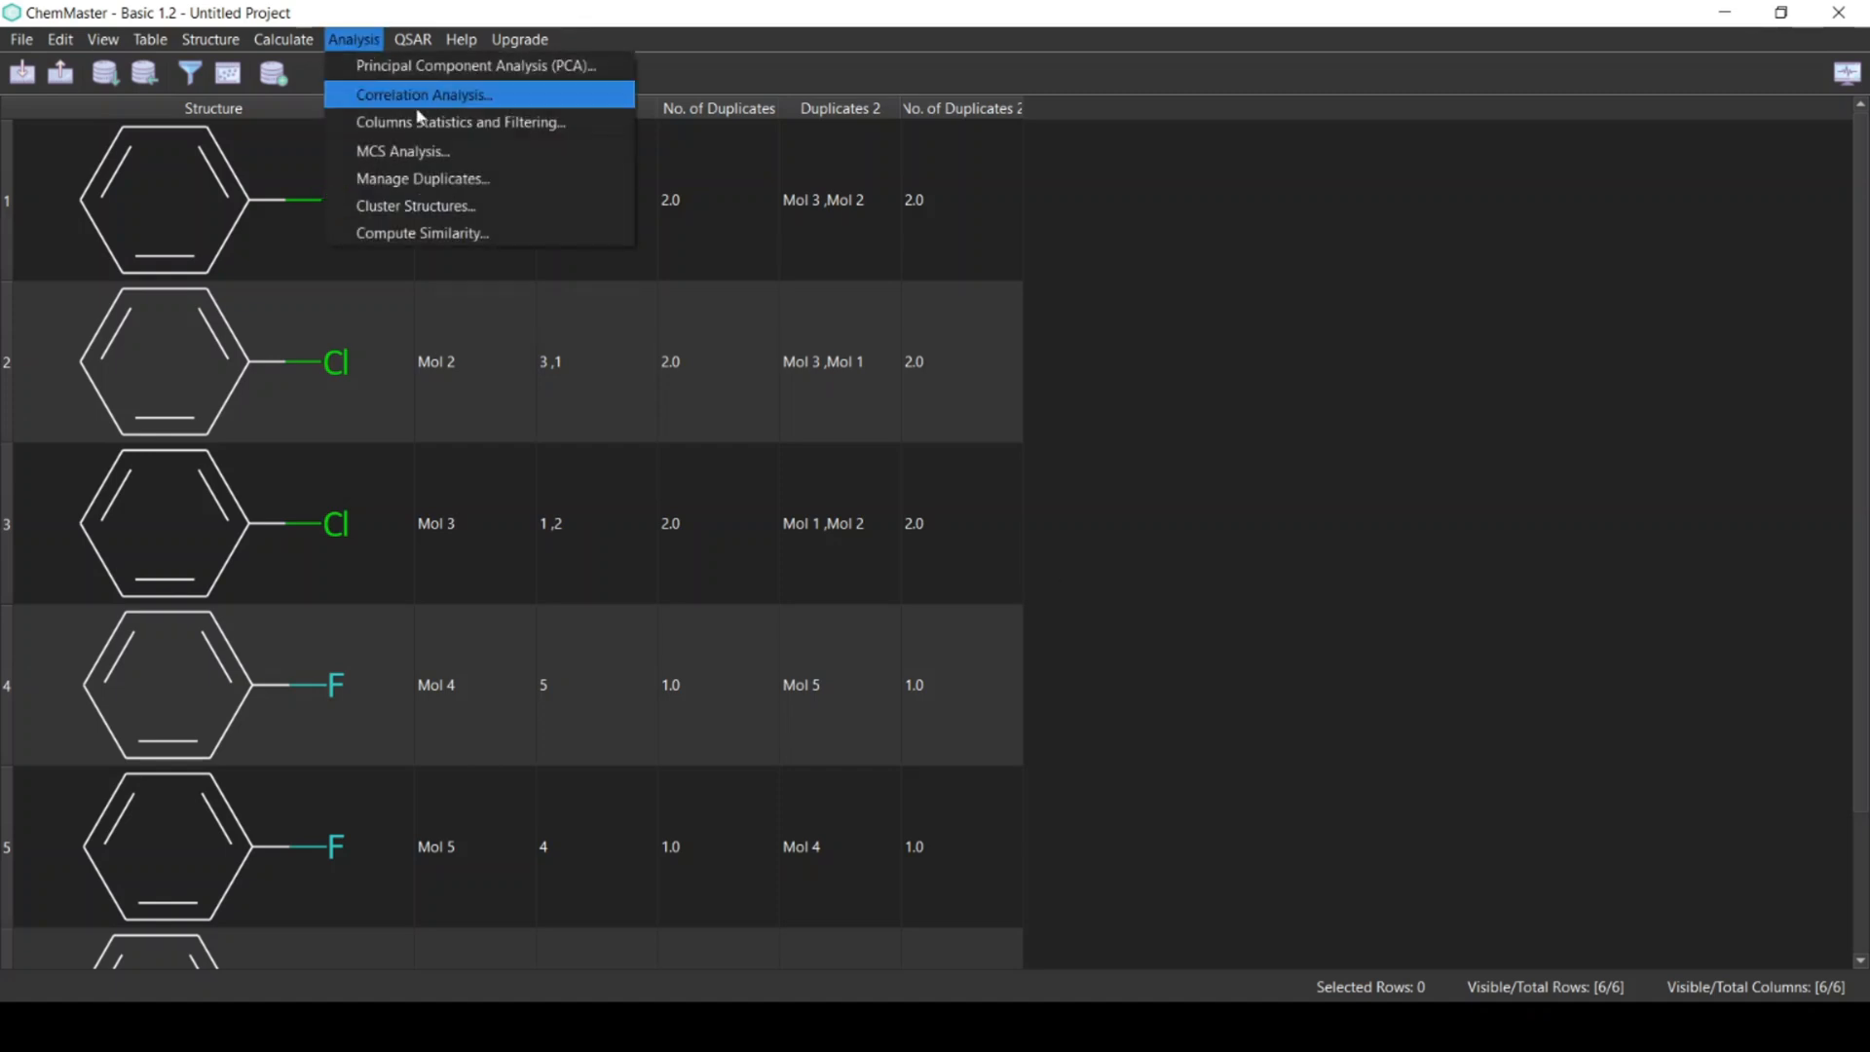
left_click(472, 174)
left_click(1057, 499)
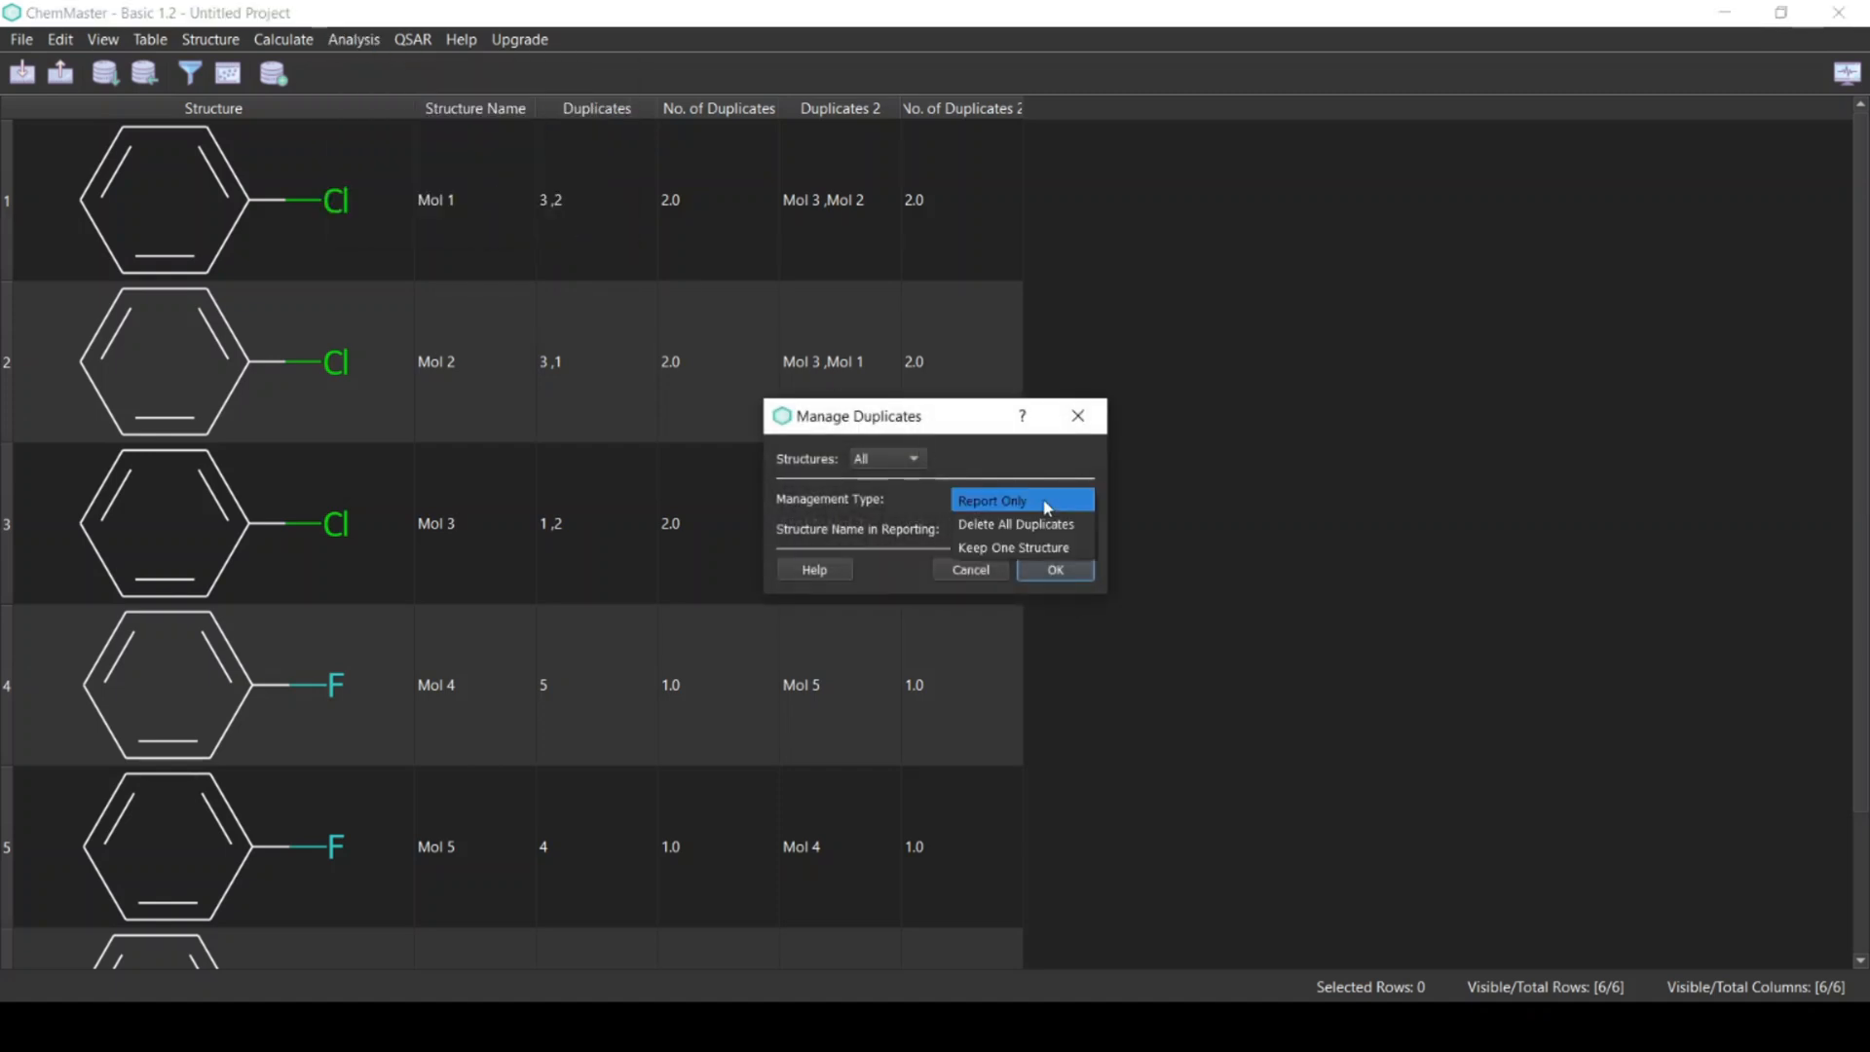
left_click(1077, 548)
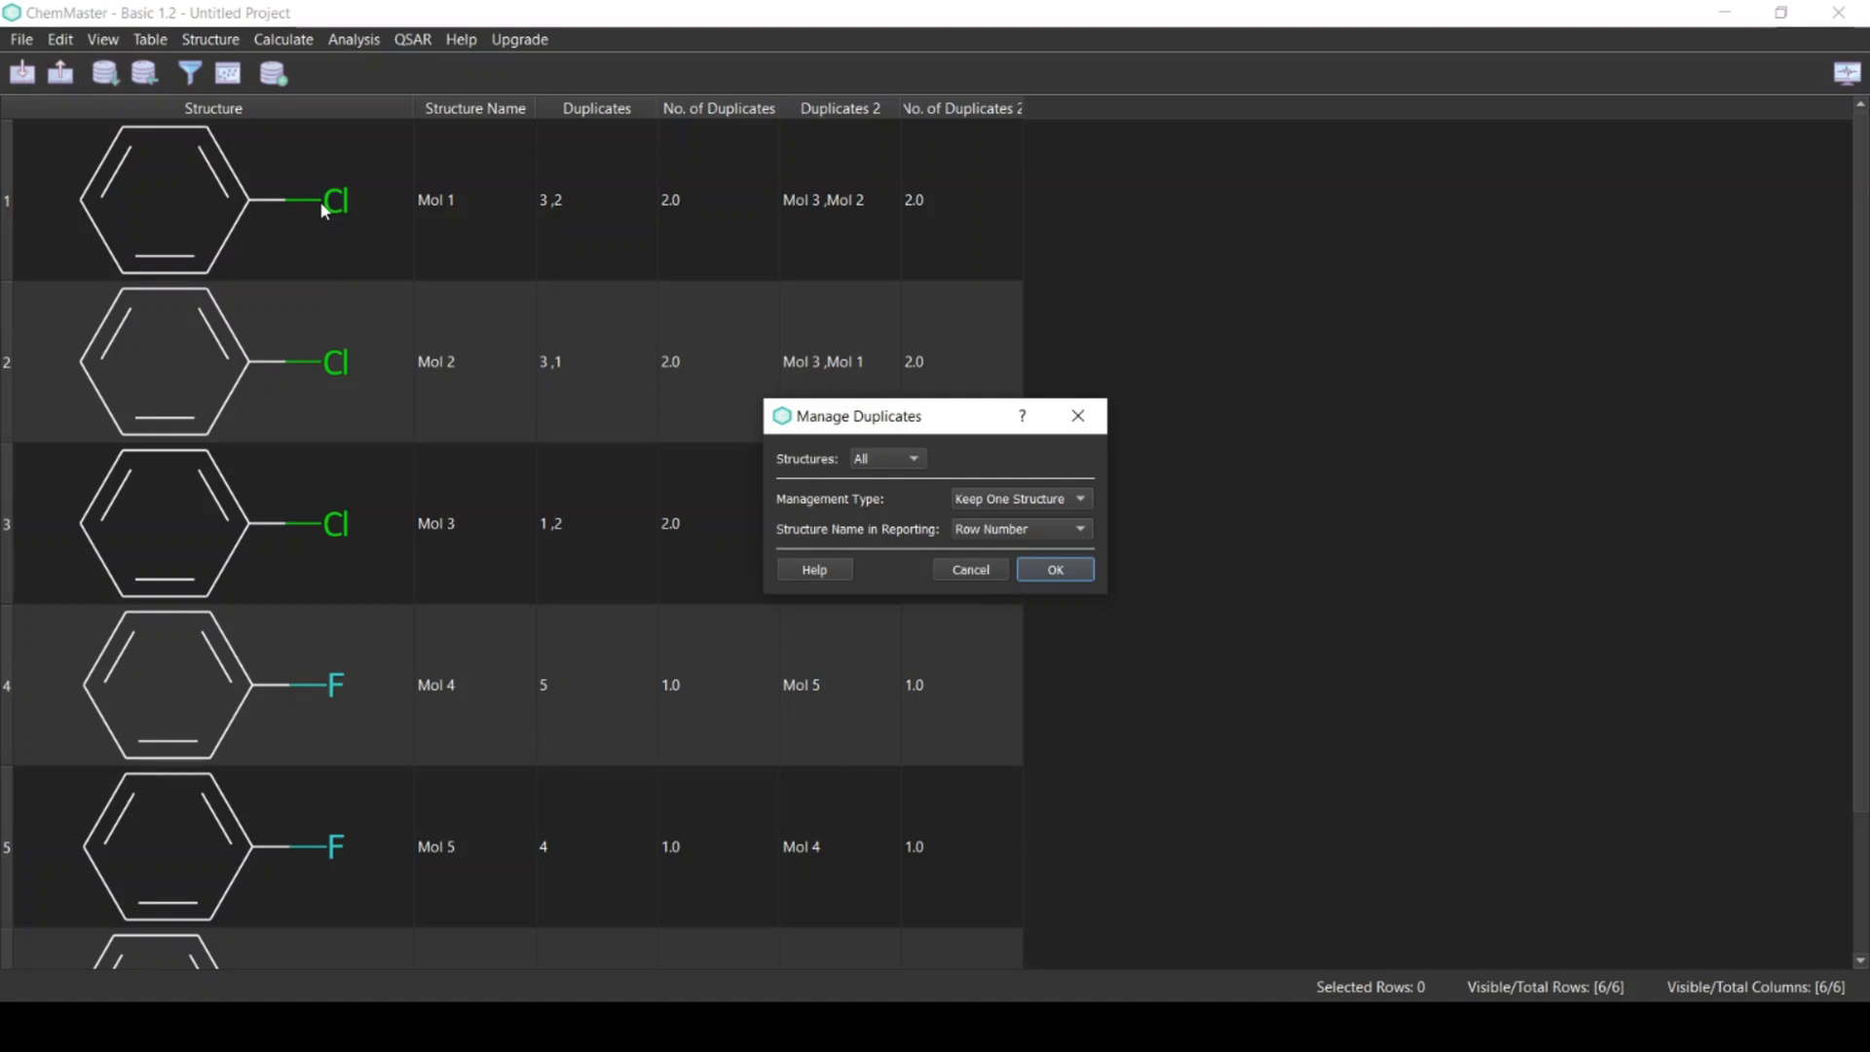
left_click(1070, 565)
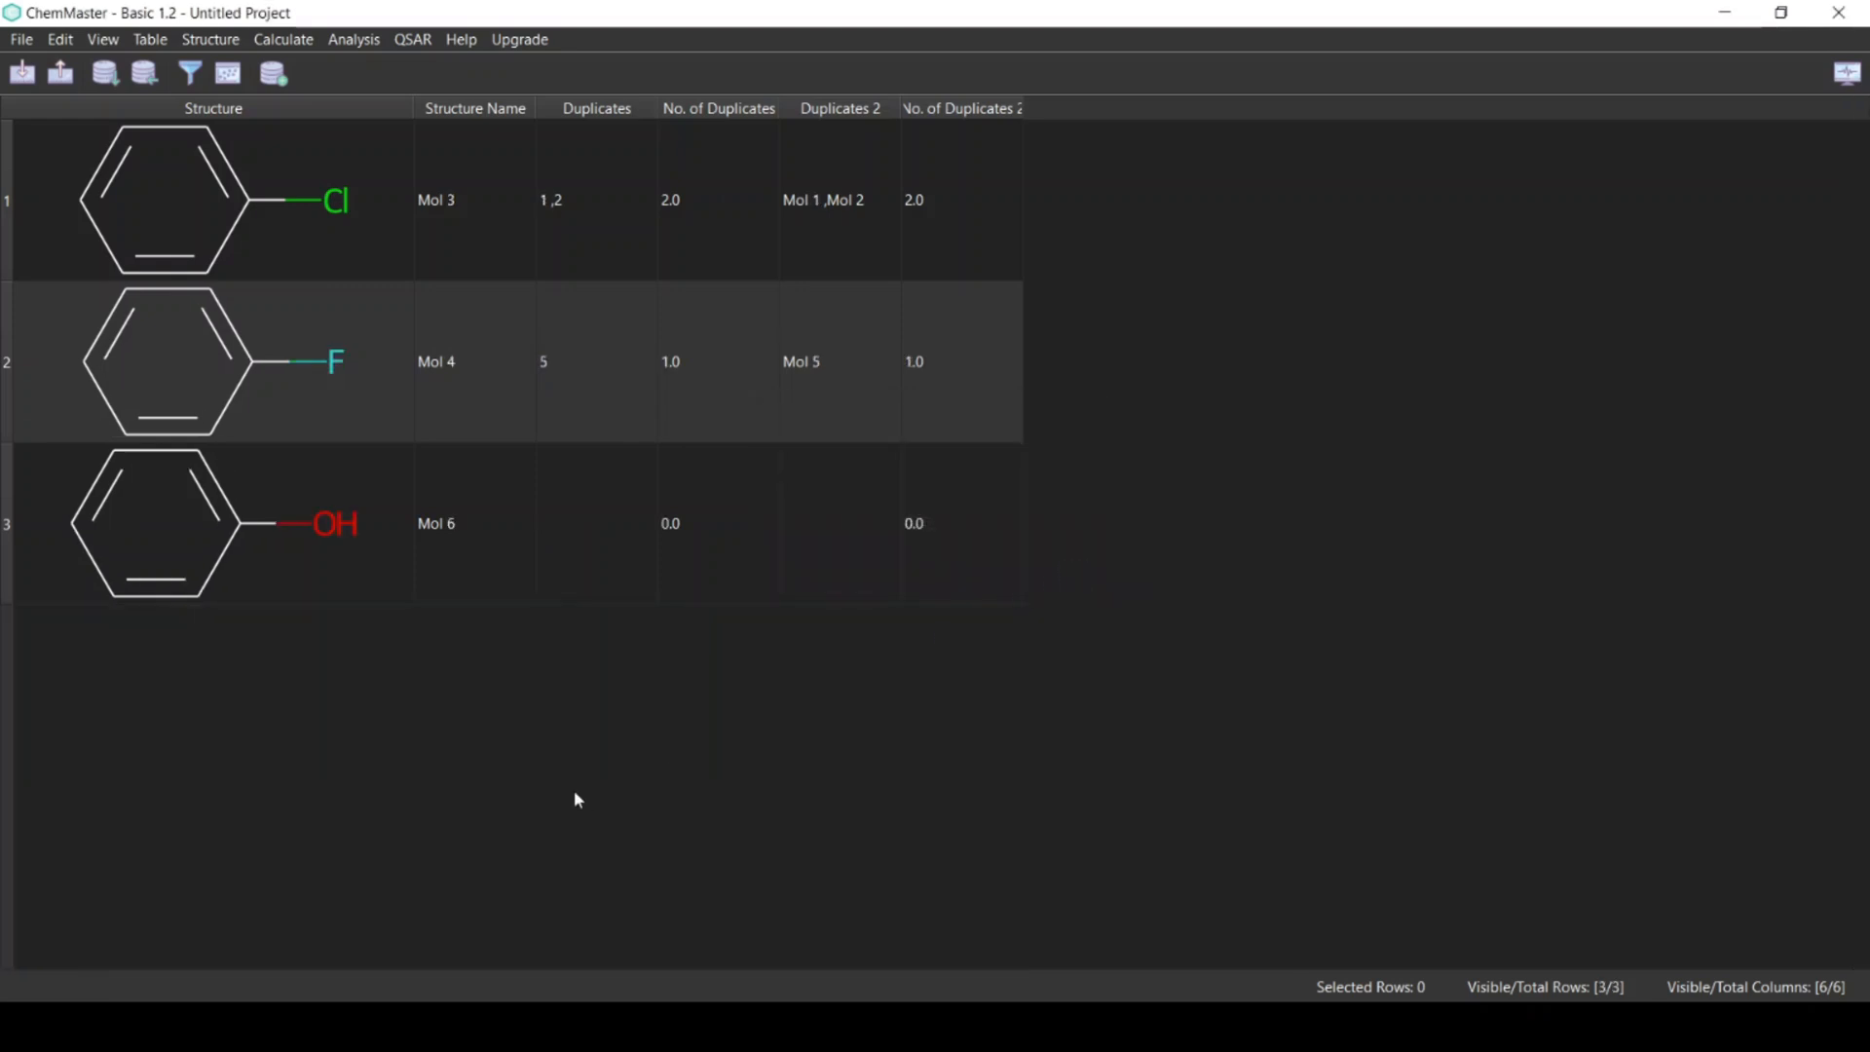